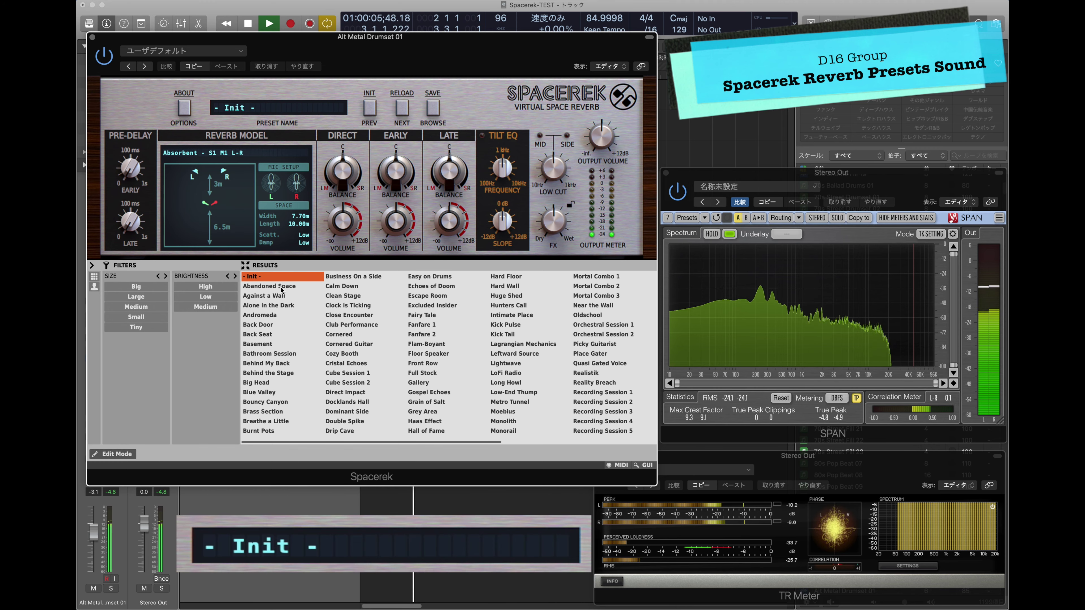
- Filter the presets by Big size and audition Back Door, Behind the Stage, Brass Section, Calm Down and Cornered in turn
{"action": "left_click", "coordinate": [152, 287]}
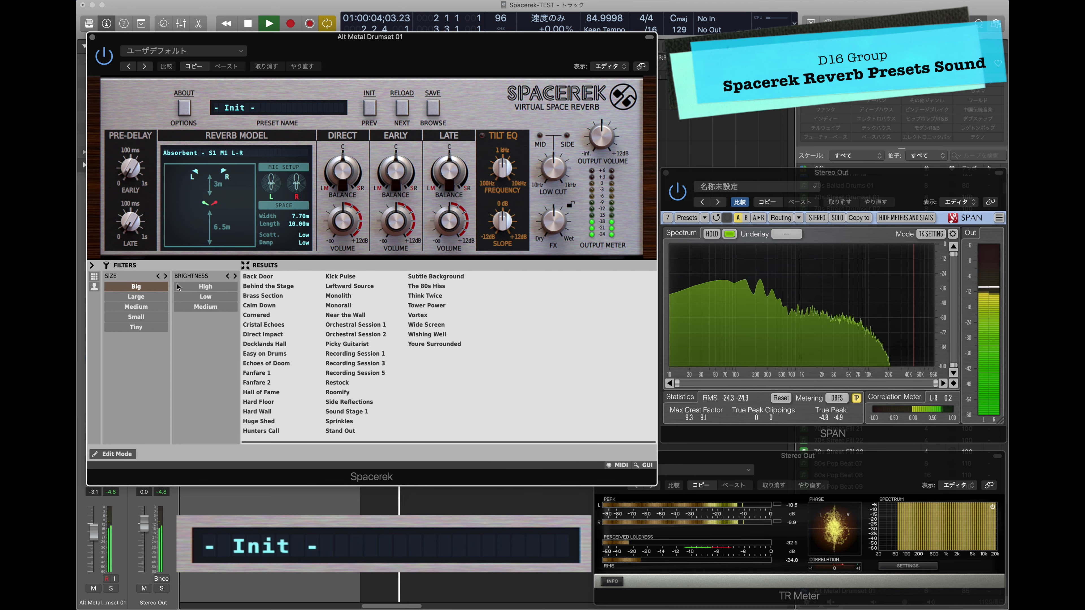
{"action": "left_click", "coordinate": [266, 278]}
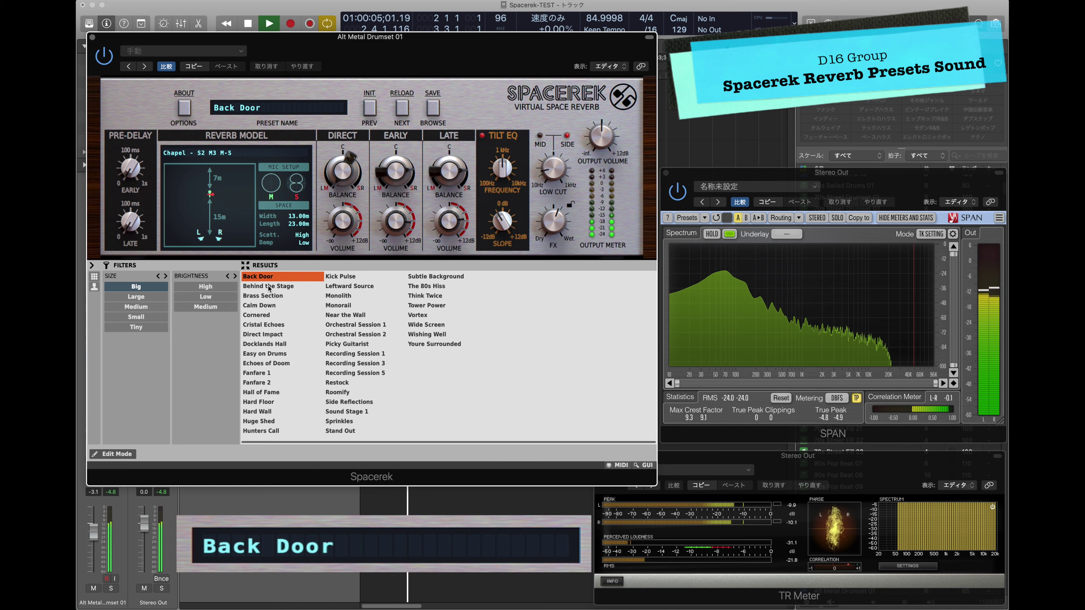
{"action": "left_click", "coordinate": [269, 287]}
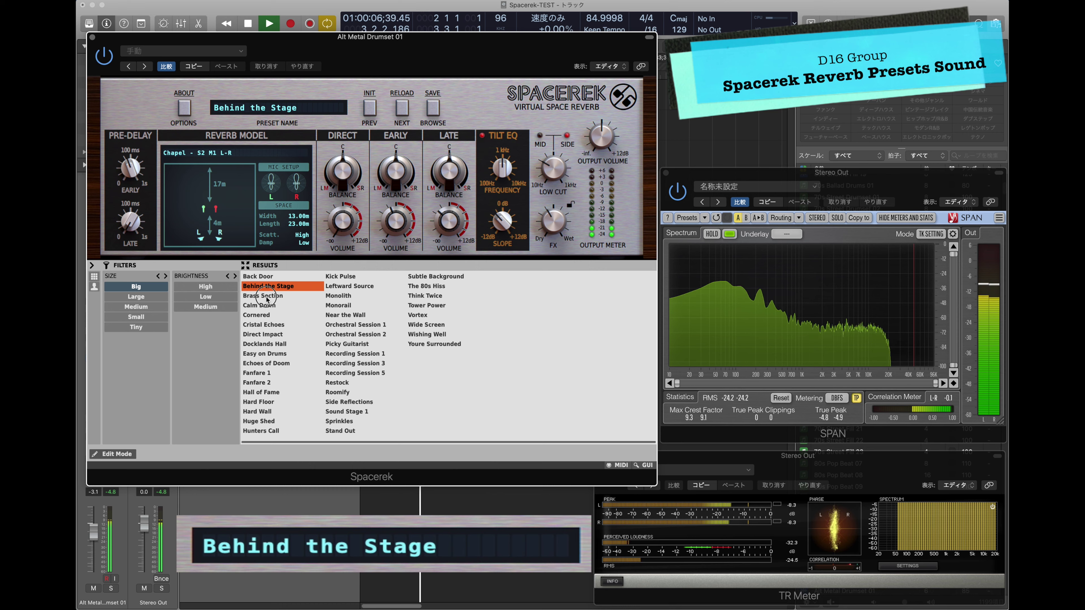
{"action": "left_click", "coordinate": [267, 298]}
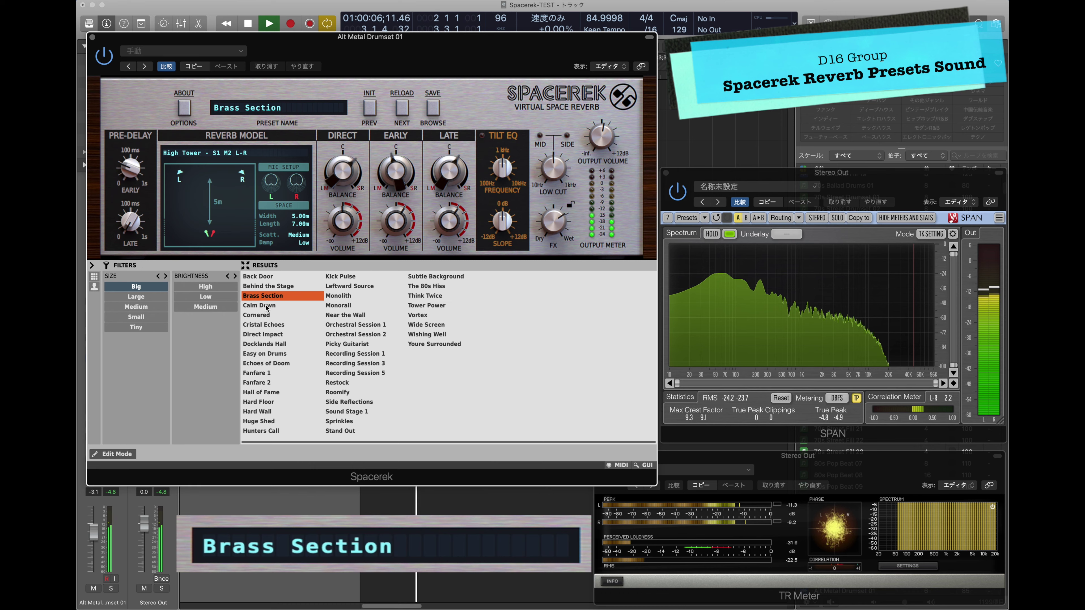
{"action": "left_click", "coordinate": [267, 306]}
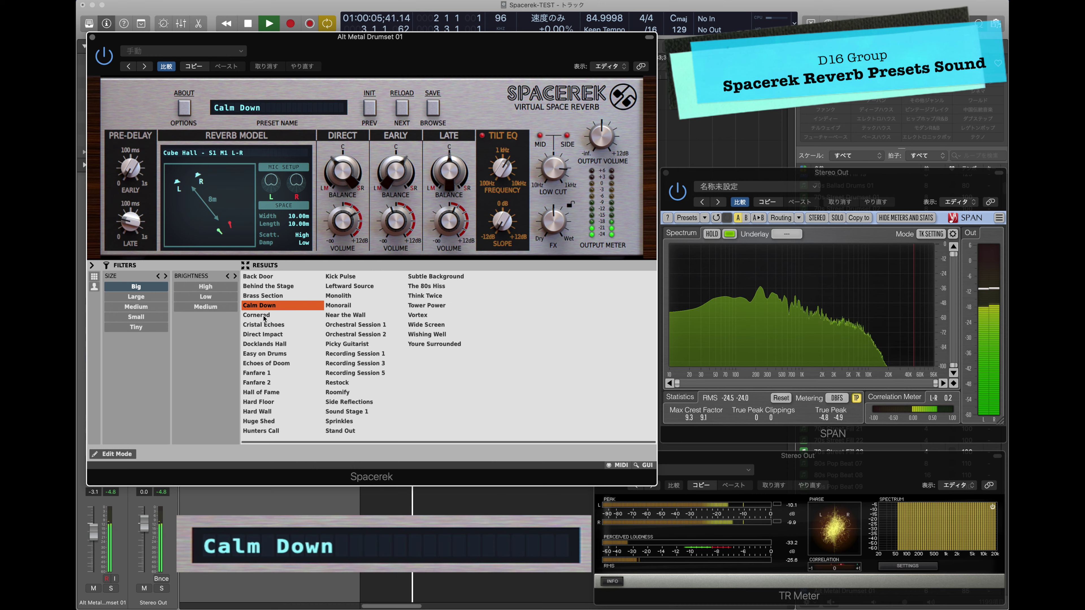
{"action": "left_click", "coordinate": [264, 316]}
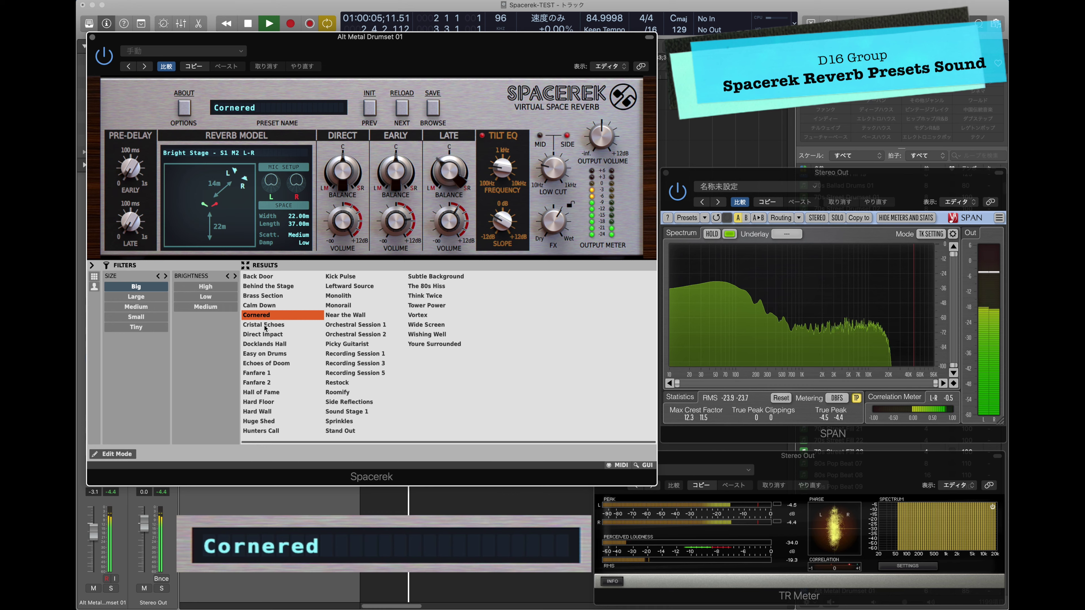
- Audition the reverb presets Cristal Echoes, Direct Impact, Docklands Hall, Easy on Drums and Echoes of Doom, one after another
{"action": "left_click", "coordinate": [265, 326]}
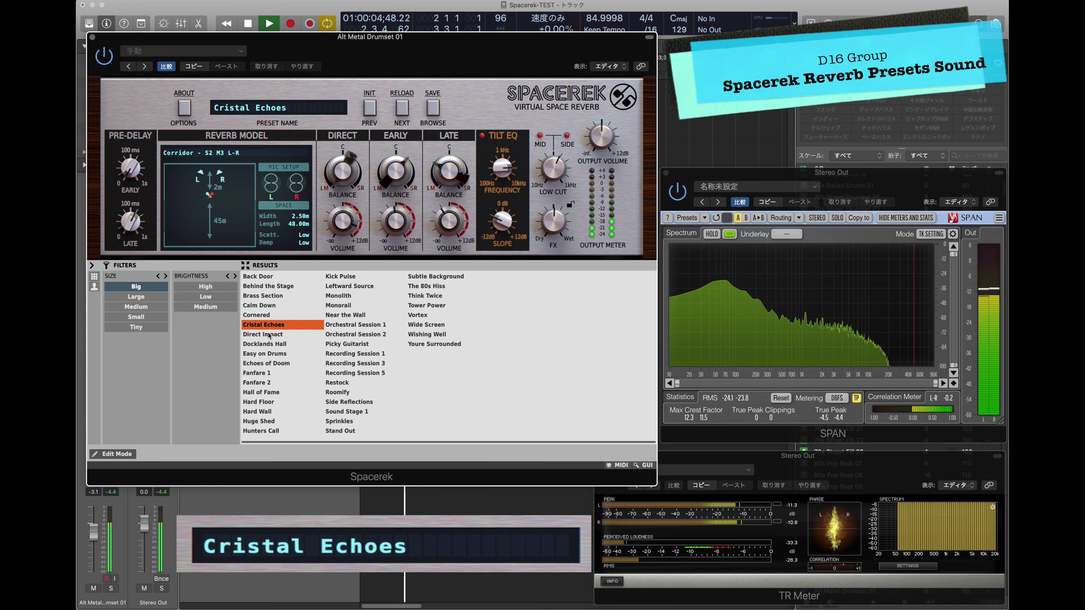
{"action": "left_click", "coordinate": [269, 336]}
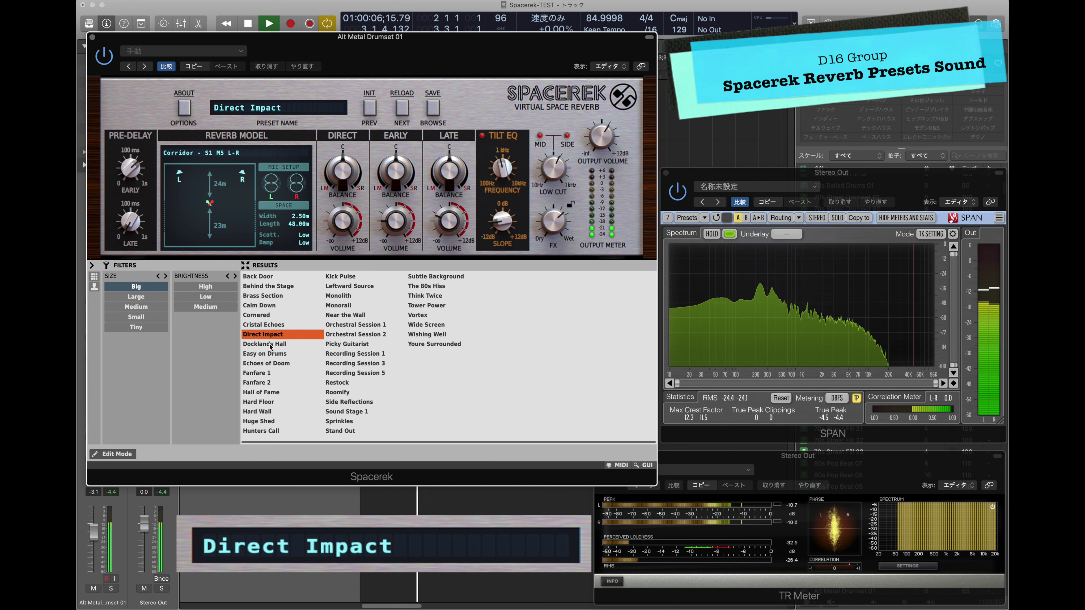
{"action": "left_click", "coordinate": [270, 344]}
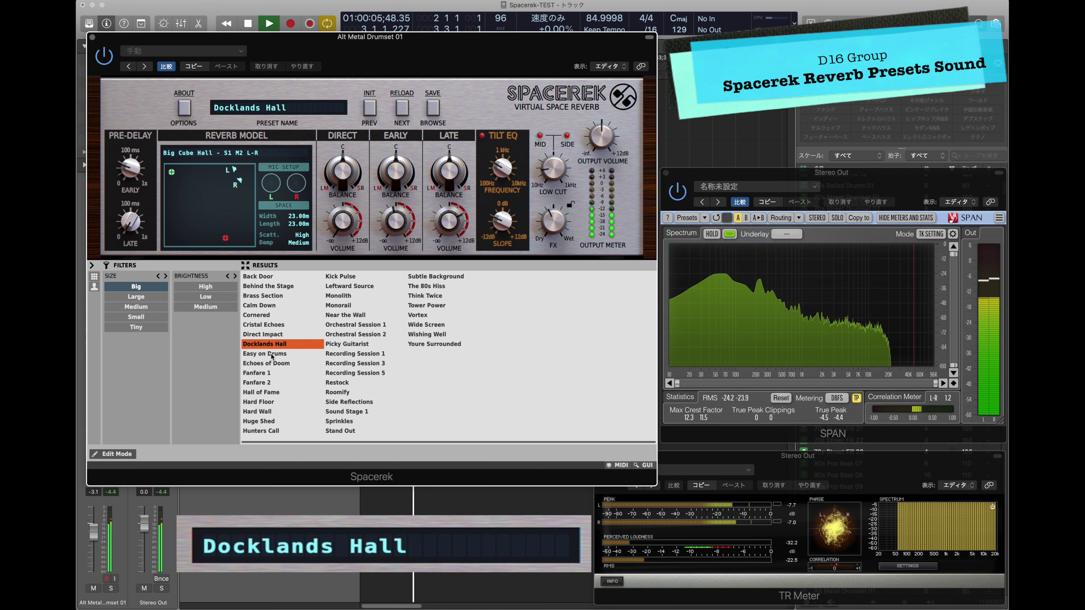
{"action": "left_click", "coordinate": [272, 355]}
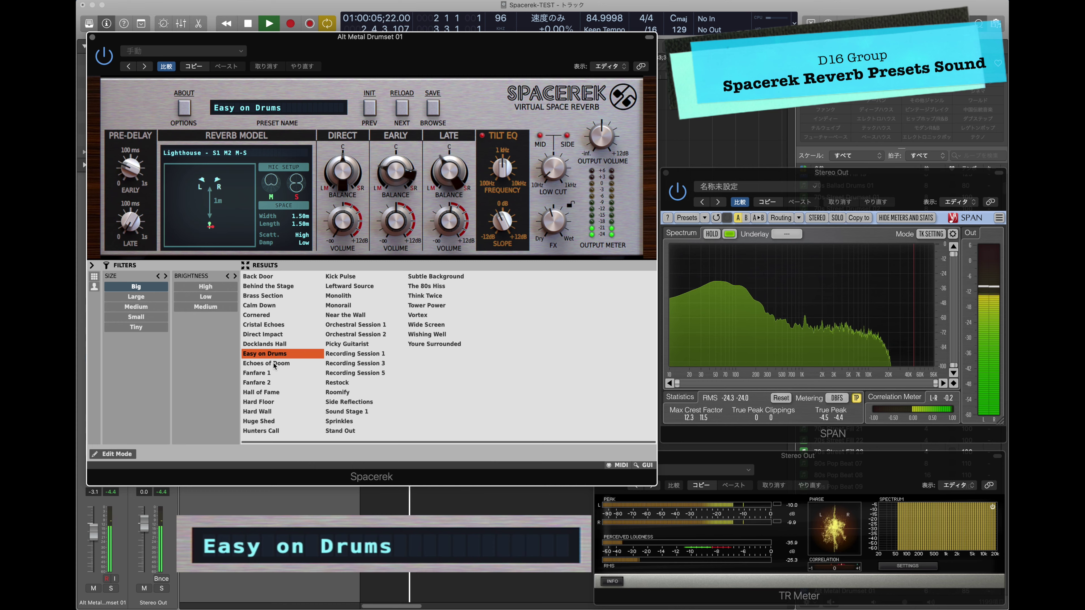
{"action": "left_click", "coordinate": [274, 363]}
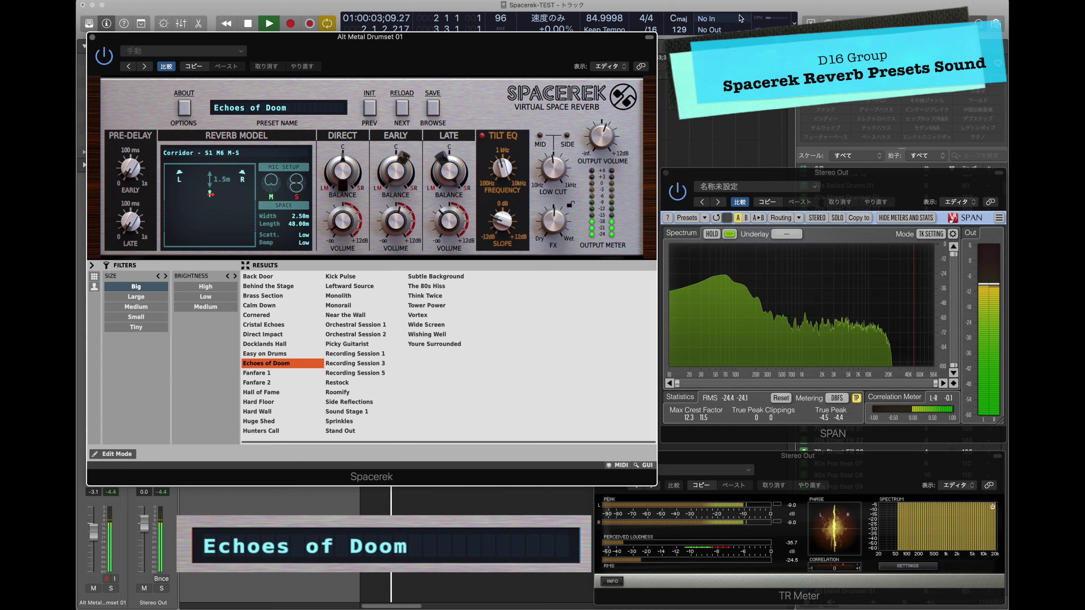
- Show the DAW's CPU and drive performance meter, and audition each Big preset in list order from Fanfare 1 through Hunters Call
{"action": "left_click", "coordinate": [780, 22]}
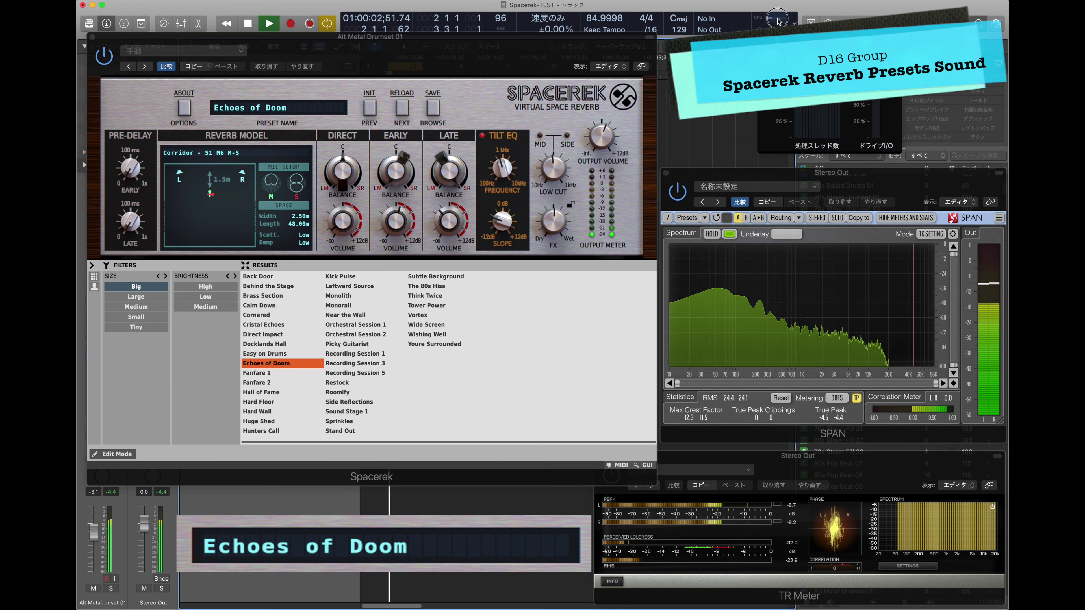
{"action": "left_click", "coordinate": [269, 374]}
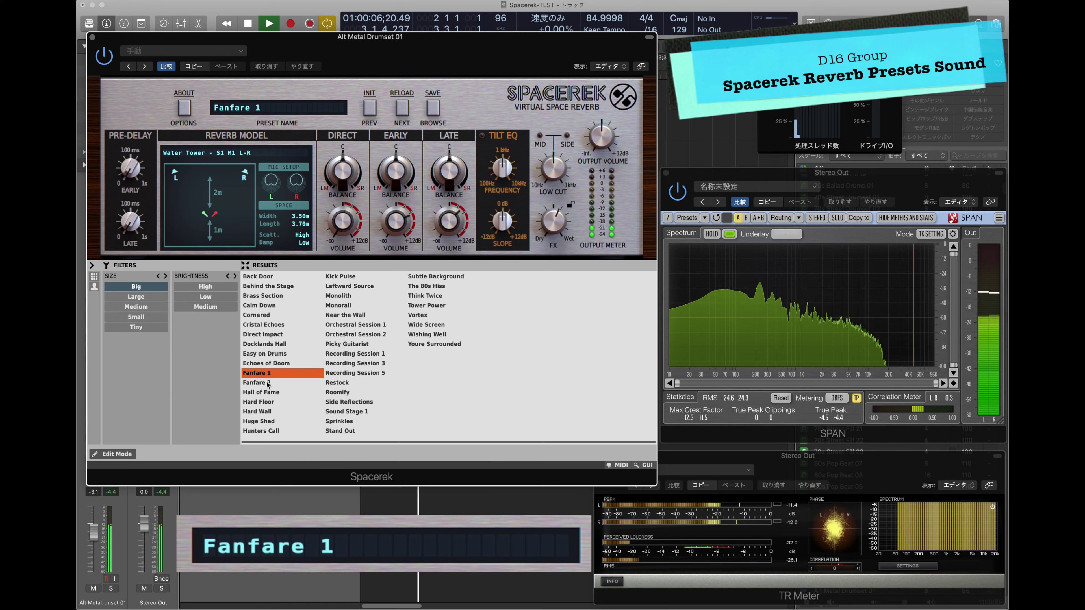
{"action": "left_click", "coordinate": [268, 384]}
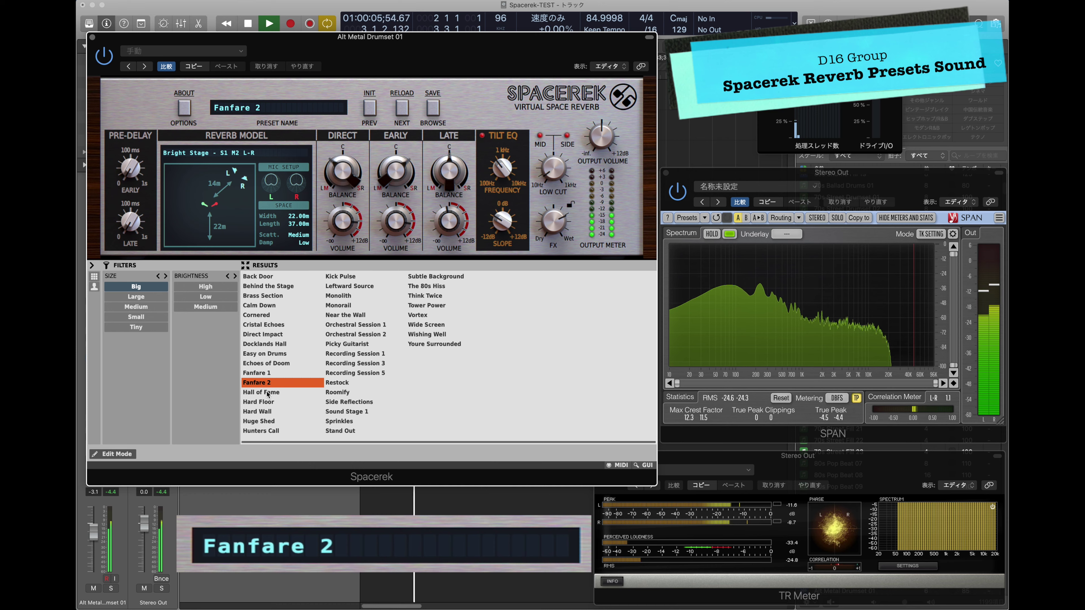
{"action": "left_click", "coordinate": [268, 394]}
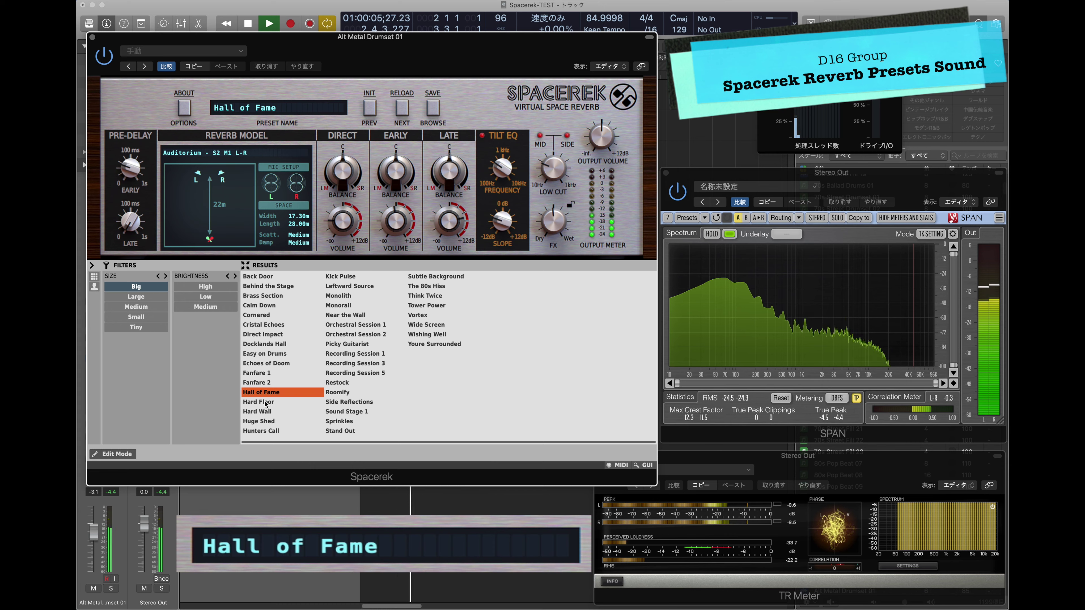
{"action": "left_click", "coordinate": [266, 404]}
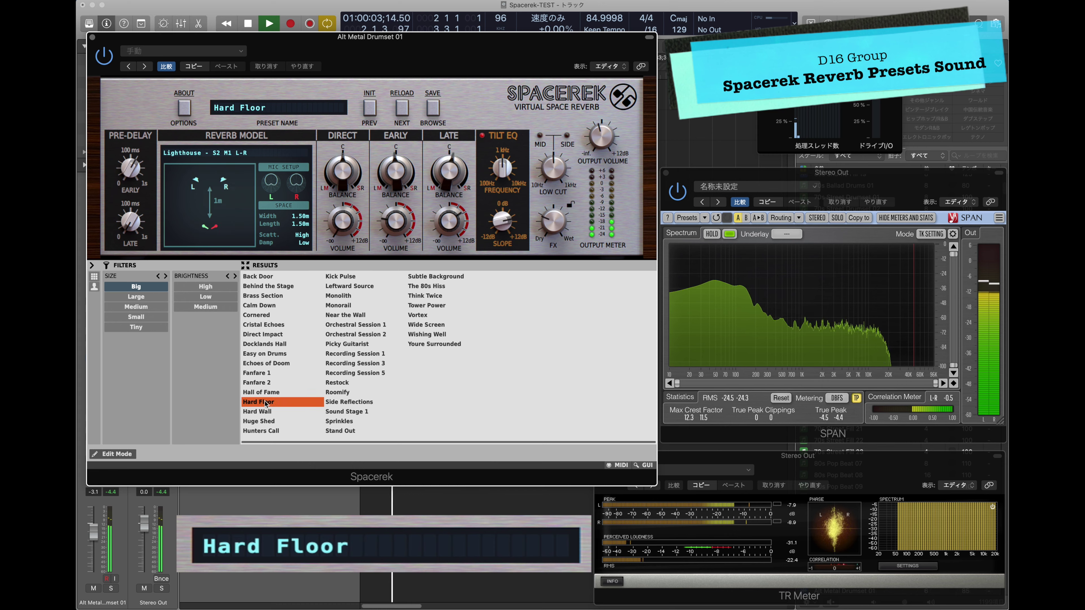
{"action": "left_click", "coordinate": [262, 411]}
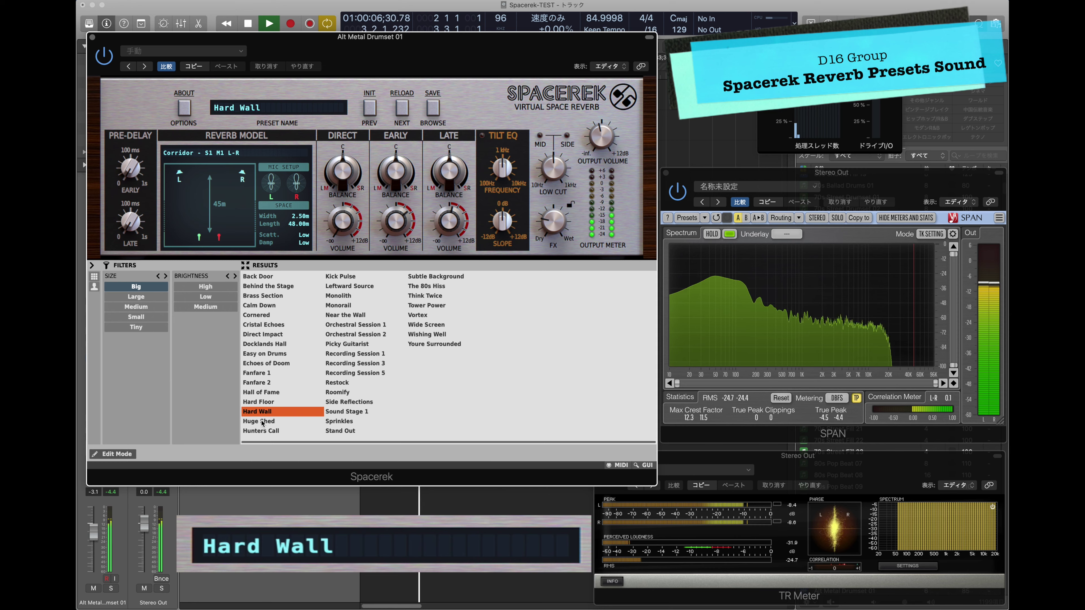
{"action": "left_click", "coordinate": [261, 420]}
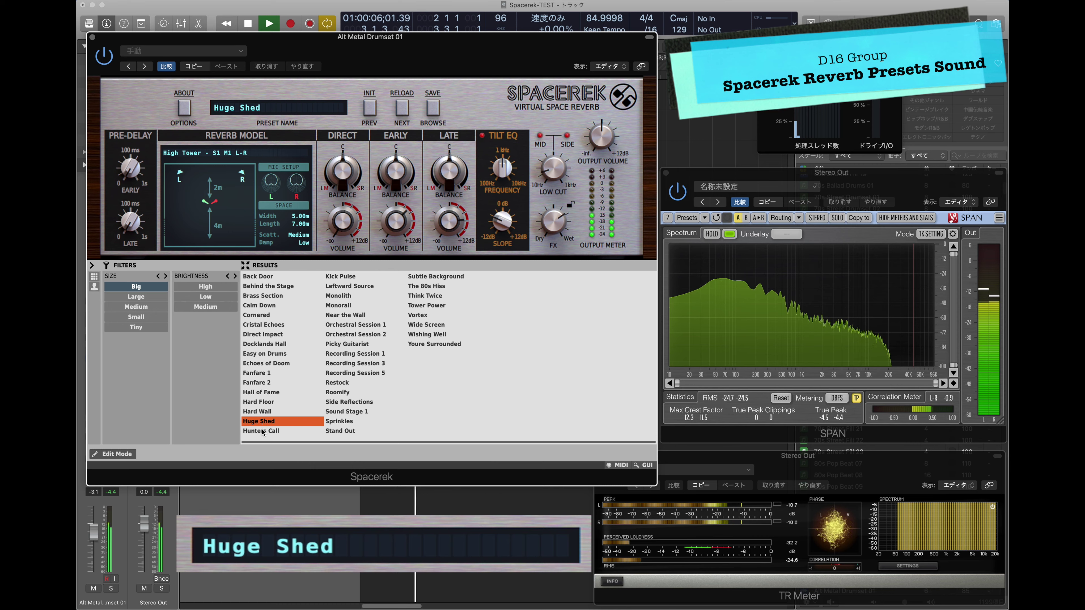
{"action": "left_click", "coordinate": [263, 432]}
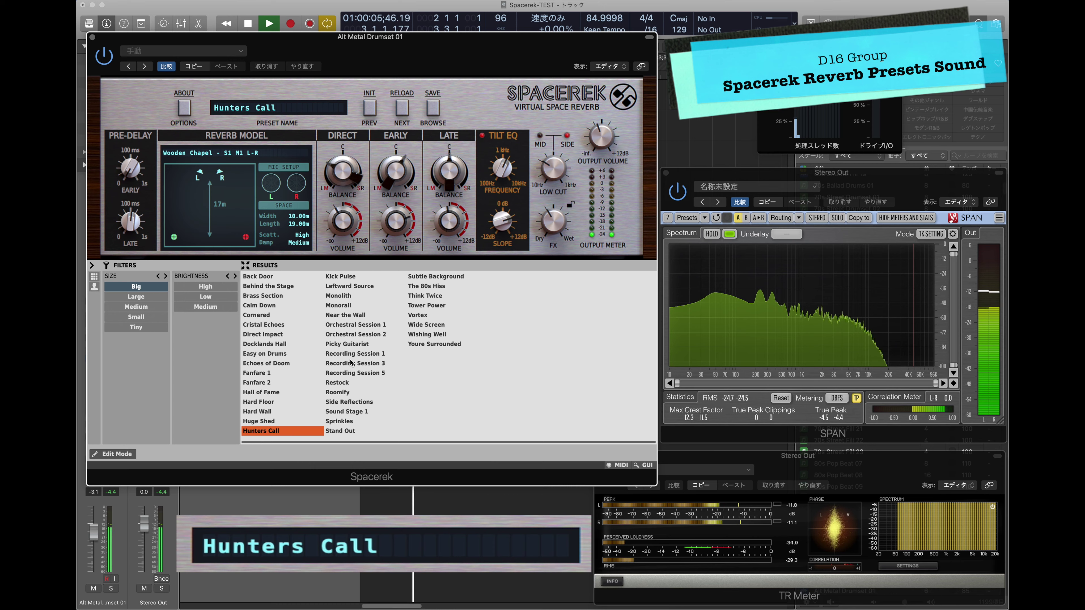
- Audition the reverb presets Kick Pulse, Leftward Source, Monolith, Monorail and Near the Wall in sequence
{"action": "left_click", "coordinate": [353, 278]}
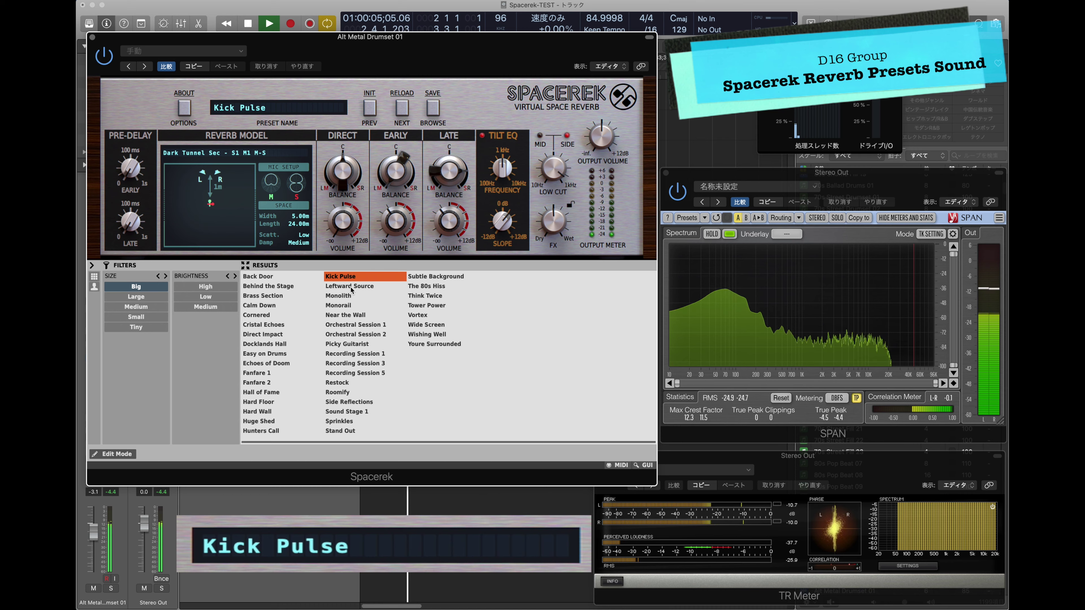
{"action": "left_click", "coordinate": [351, 287]}
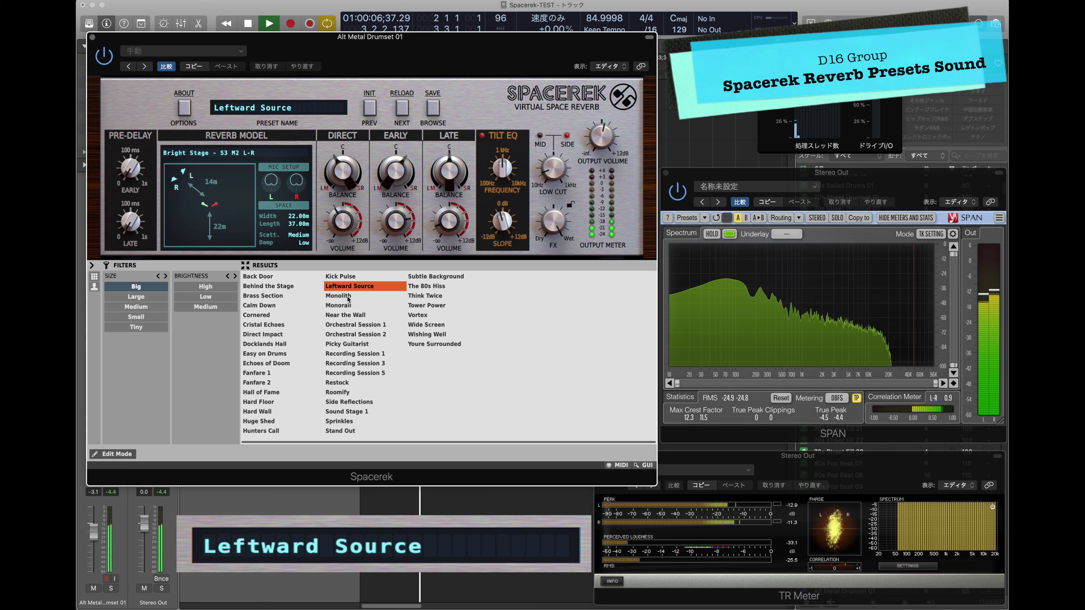
{"action": "left_click", "coordinate": [348, 297]}
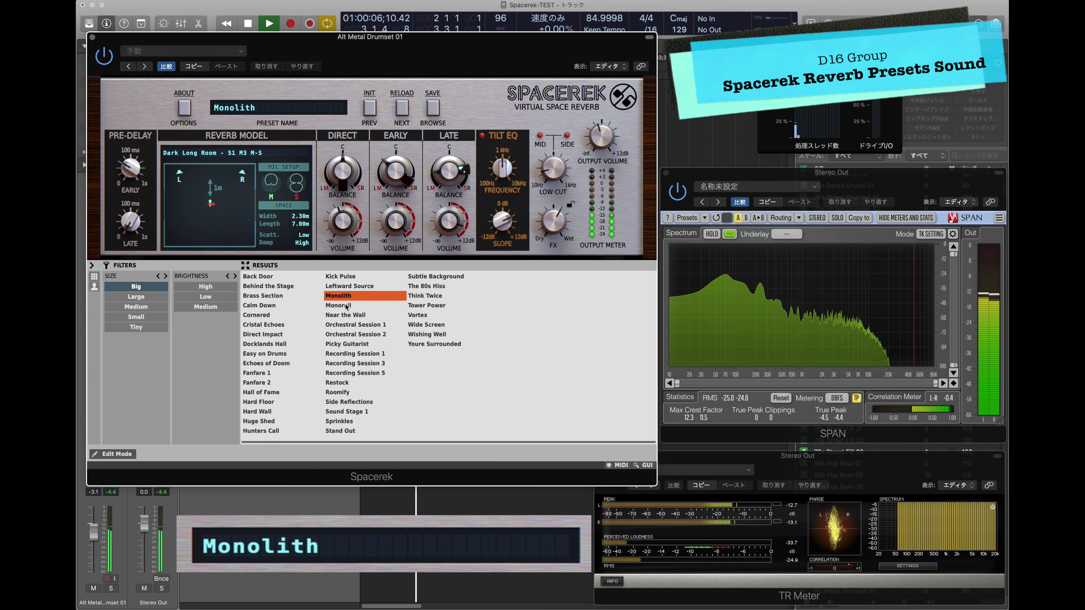
{"action": "left_click", "coordinate": [347, 306]}
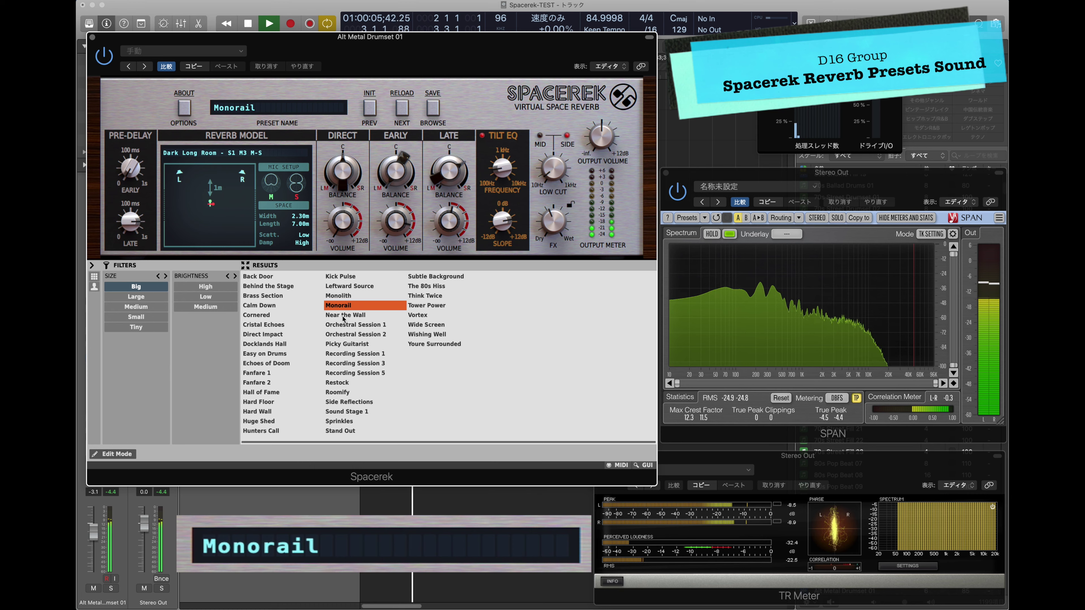
{"action": "left_click", "coordinate": [343, 316]}
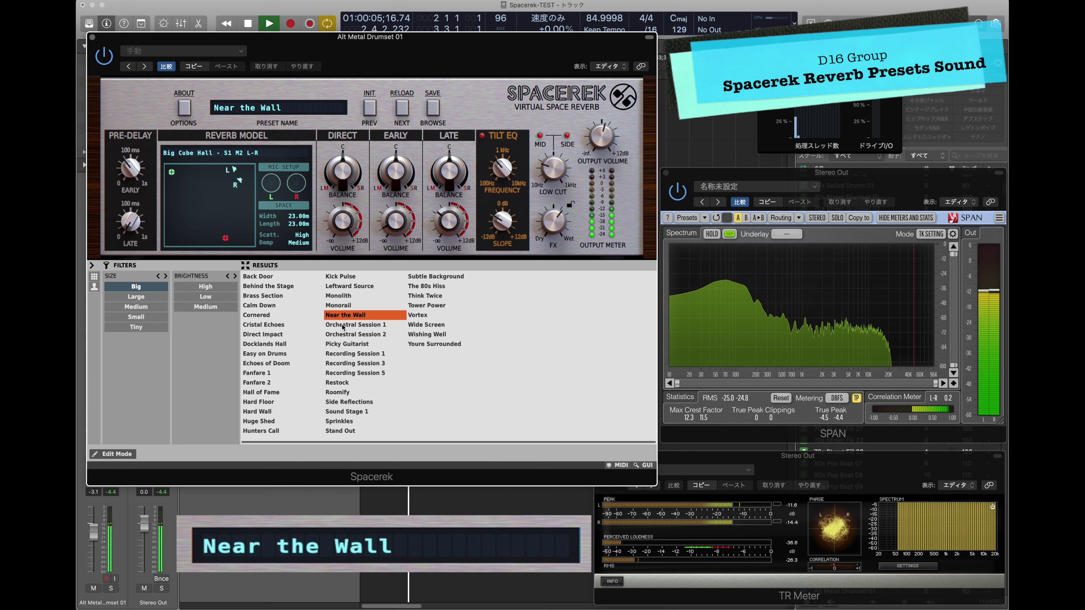
- Audition the presets Orchestral Session 1 and 2, Picky Guitarist, and Recording Session 1, 3 and 5 in list order
{"action": "left_click", "coordinate": [343, 326]}
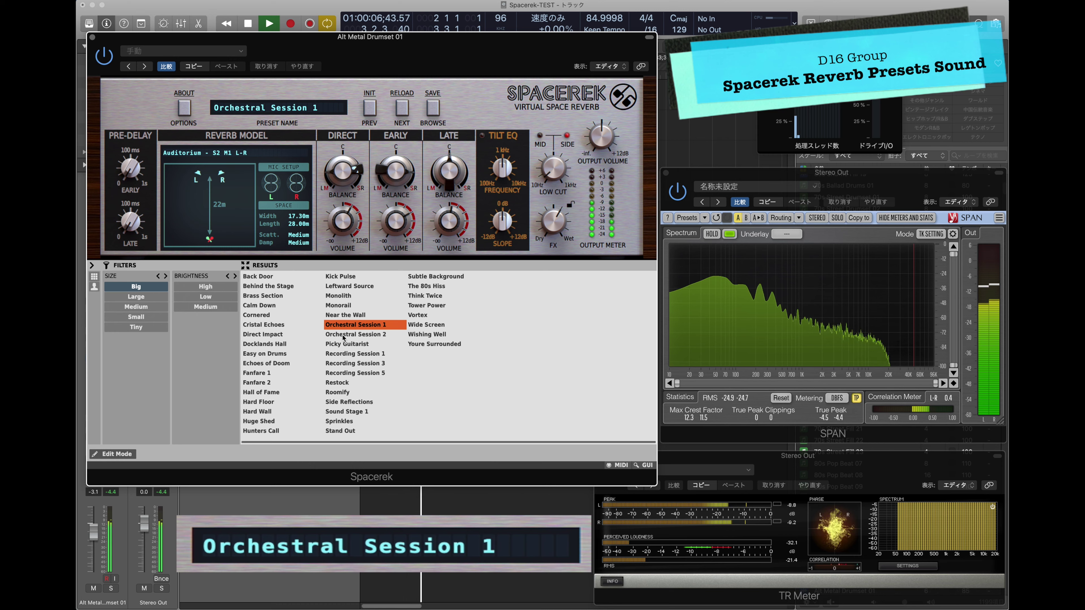
{"action": "left_click", "coordinate": [343, 336]}
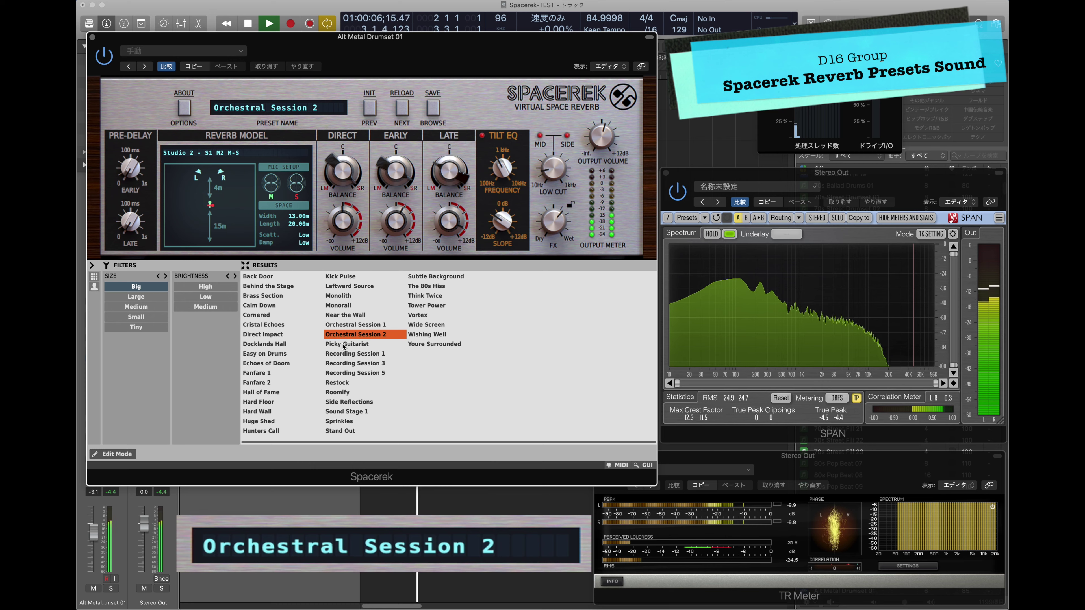
{"action": "left_click", "coordinate": [343, 345]}
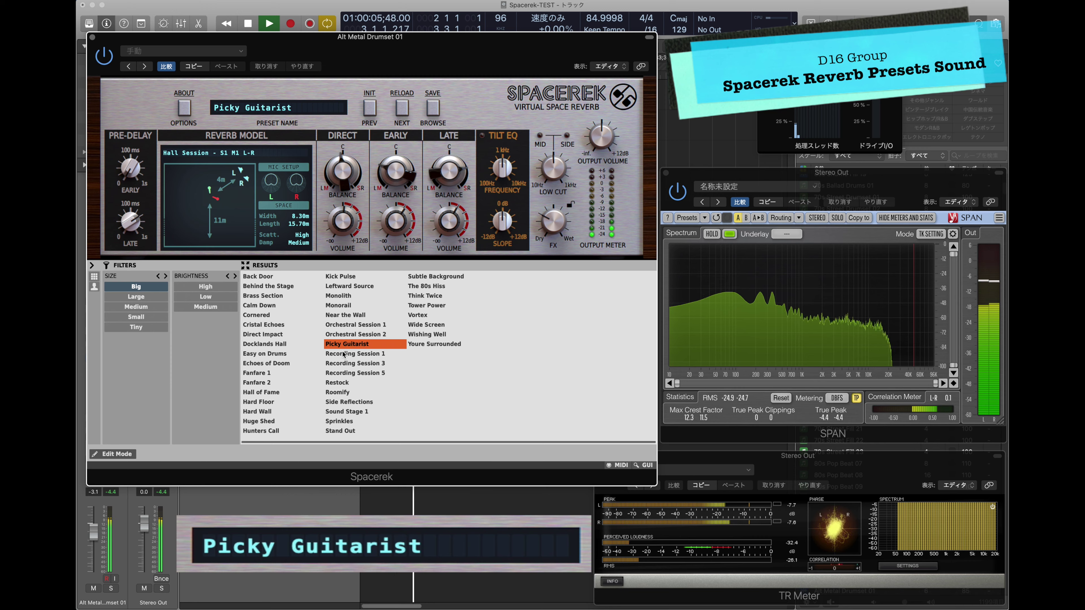
{"action": "left_click", "coordinate": [343, 354]}
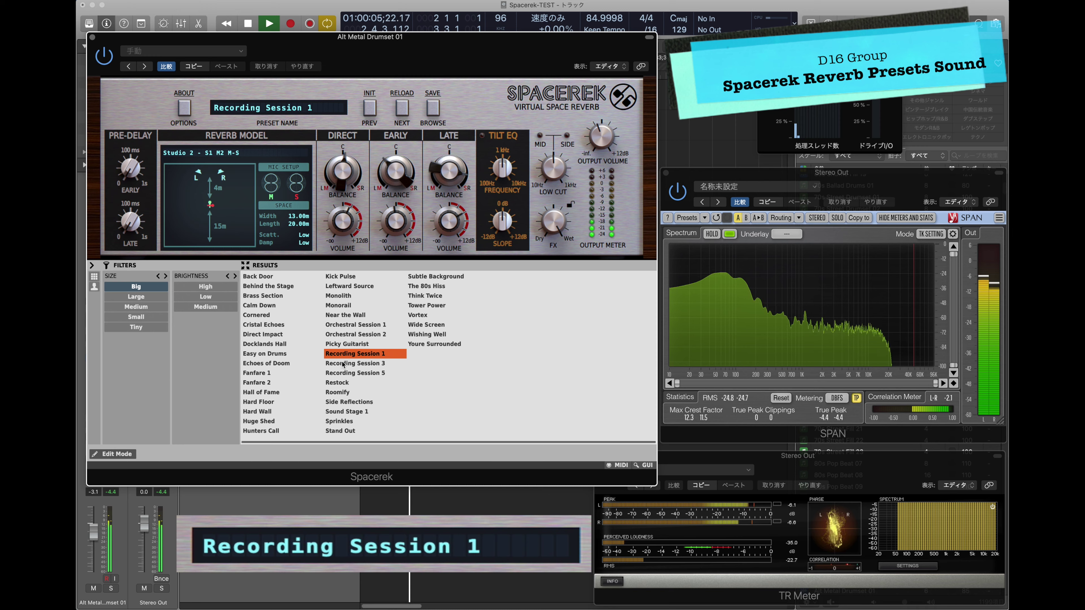
{"action": "left_click", "coordinate": [343, 363]}
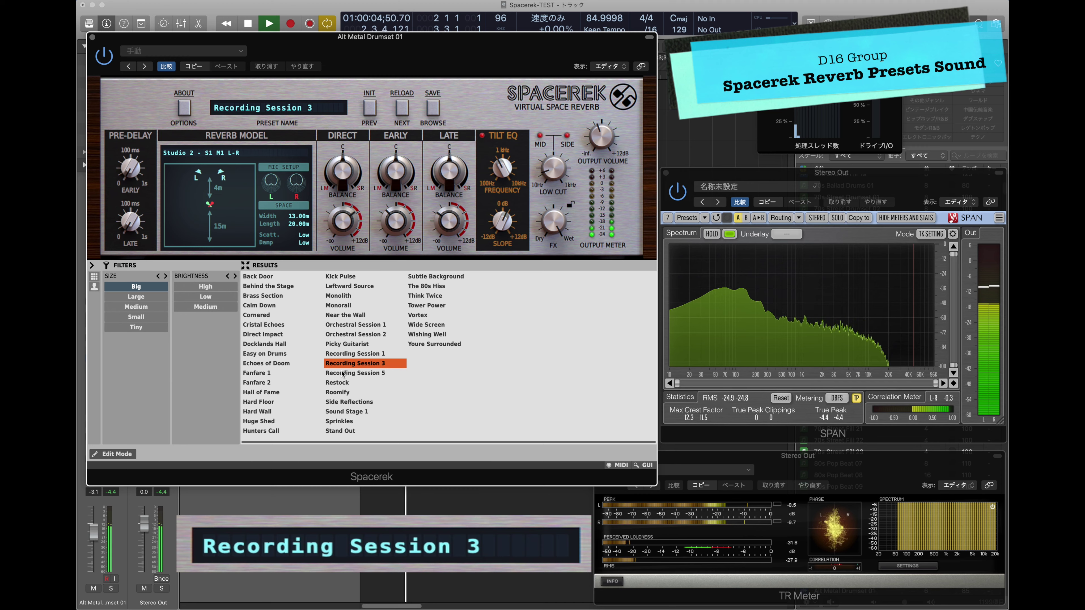
{"action": "left_click", "coordinate": [343, 373]}
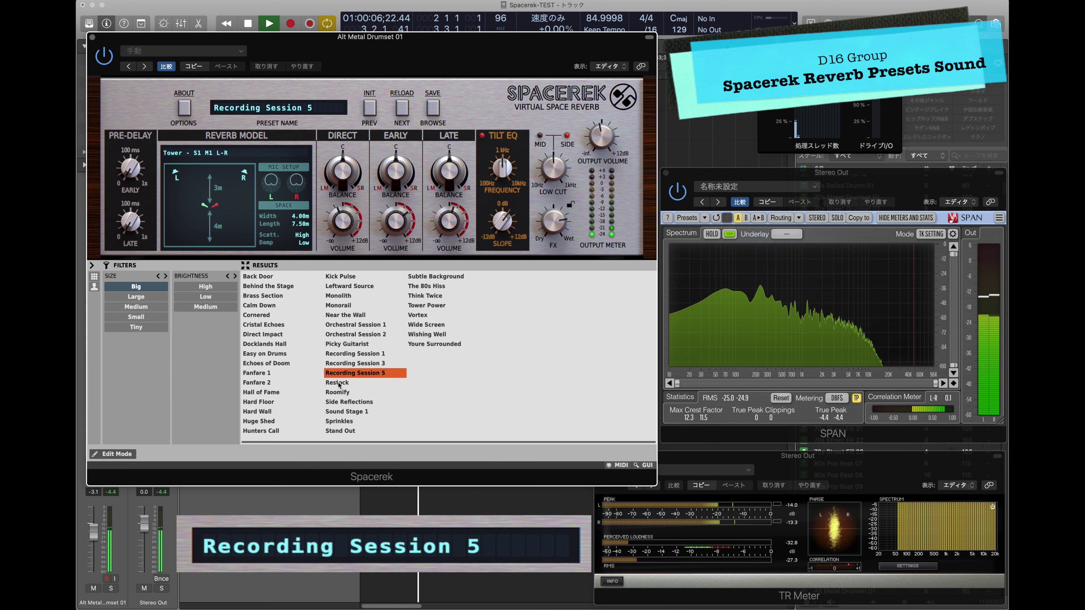
- Audition the reverb presets Restock, Roomify, Side Reflections, Sound Stage 1 and Sprinkles on the looping drum track
{"action": "left_click", "coordinate": [338, 383]}
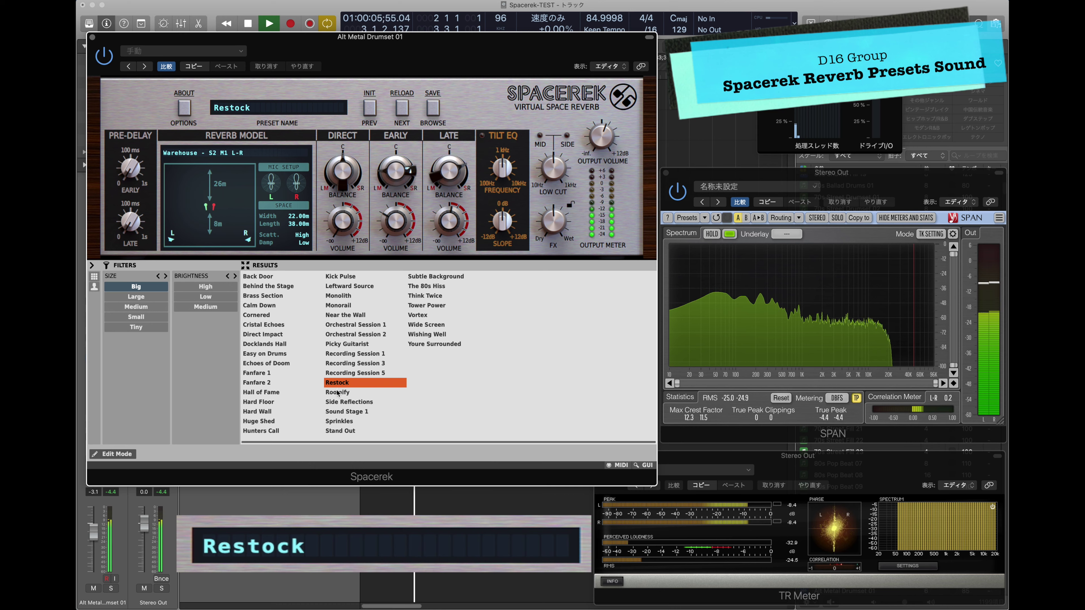
{"action": "left_click", "coordinate": [338, 392]}
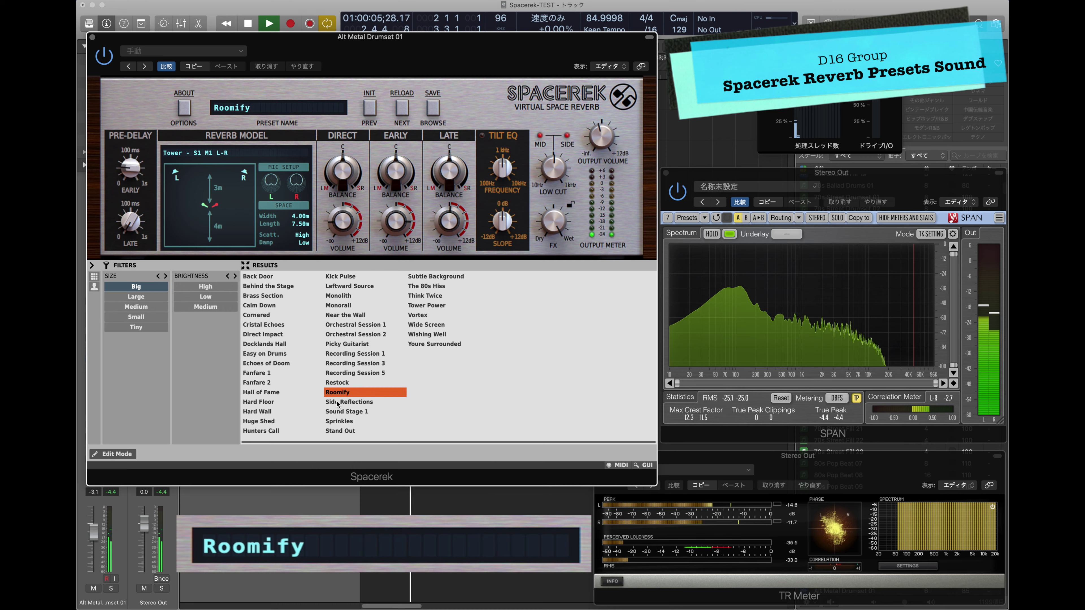
{"action": "left_click", "coordinate": [338, 403]}
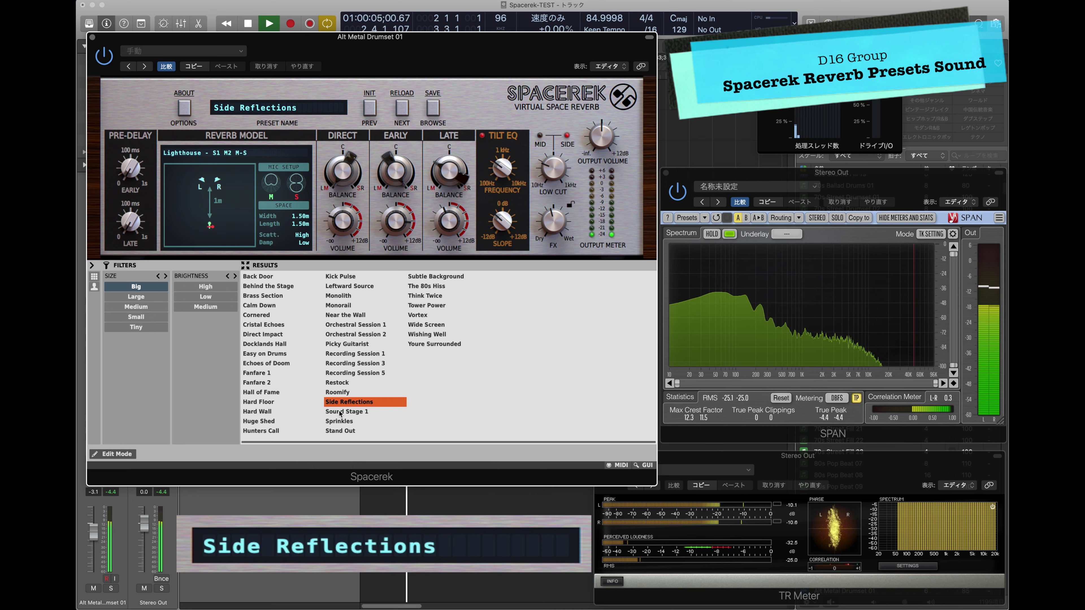
{"action": "left_click", "coordinate": [341, 411]}
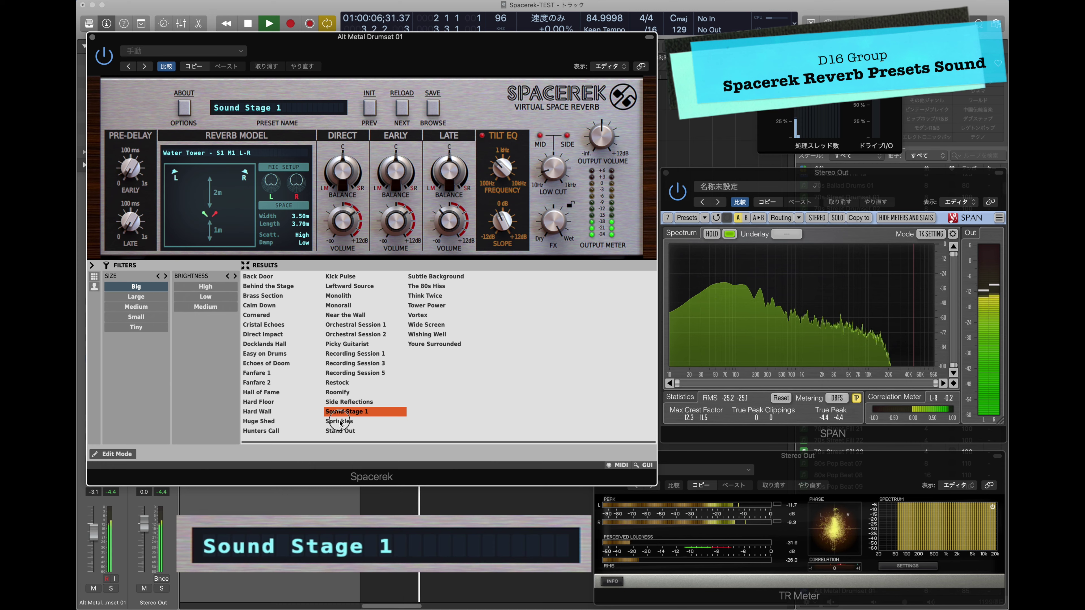
{"action": "left_click", "coordinate": [340, 422]}
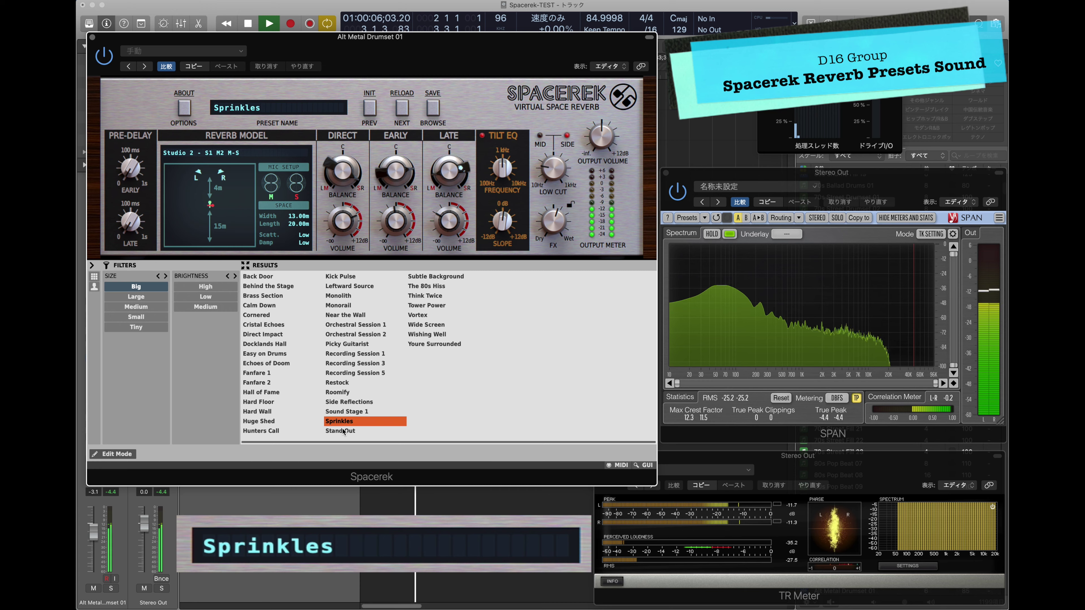
- Audition the Big presets Stand Out, Subtle Background, The 80s Hiss, Think Twice and Tower Power in list order
{"action": "left_click", "coordinate": [342, 432]}
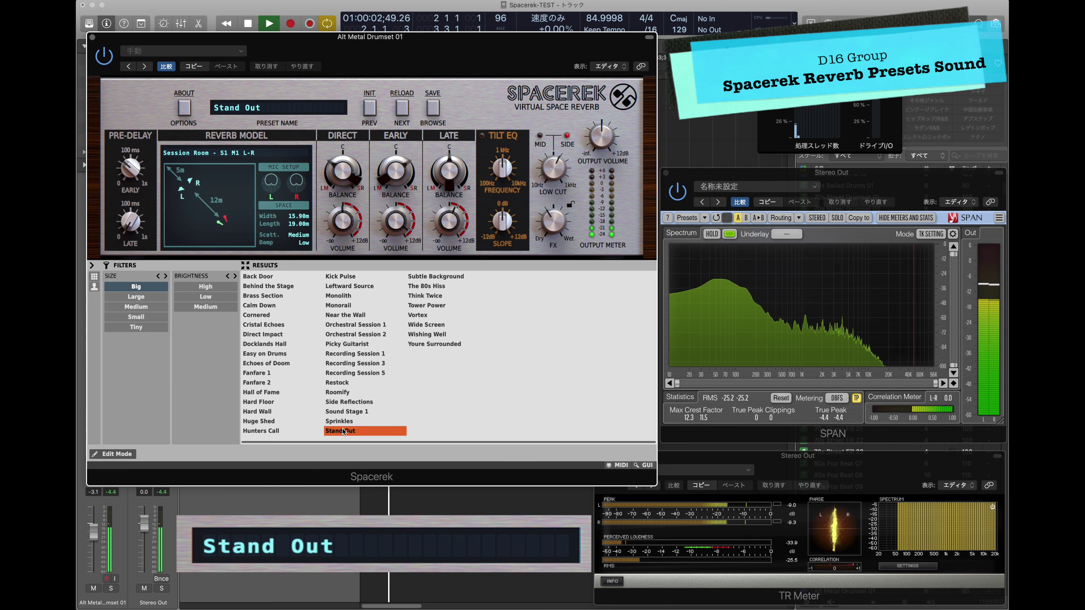
{"action": "left_click", "coordinate": [426, 277]}
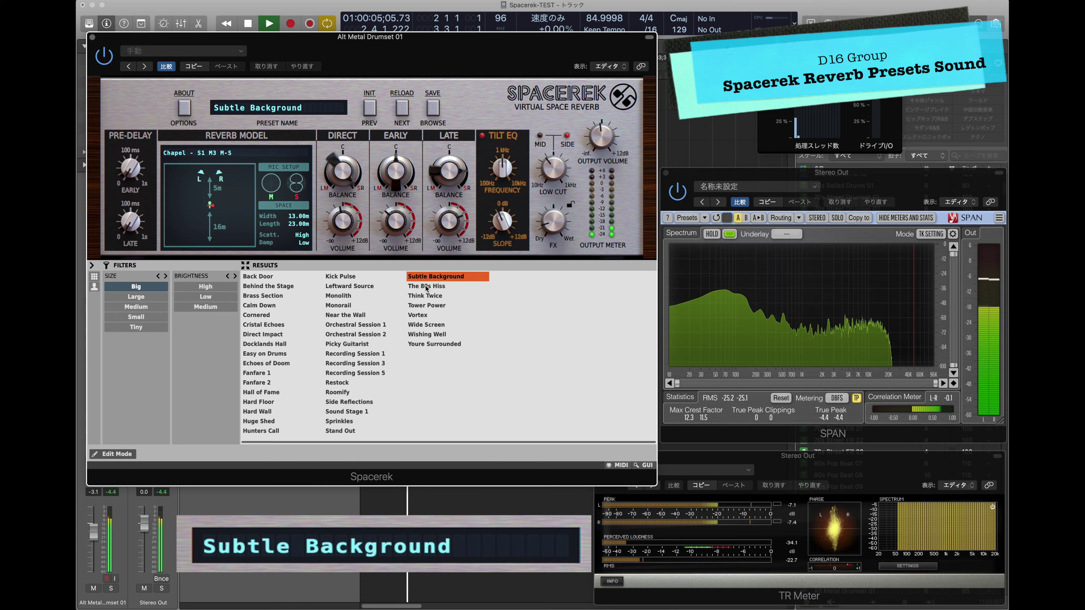
{"action": "left_click", "coordinate": [427, 286]}
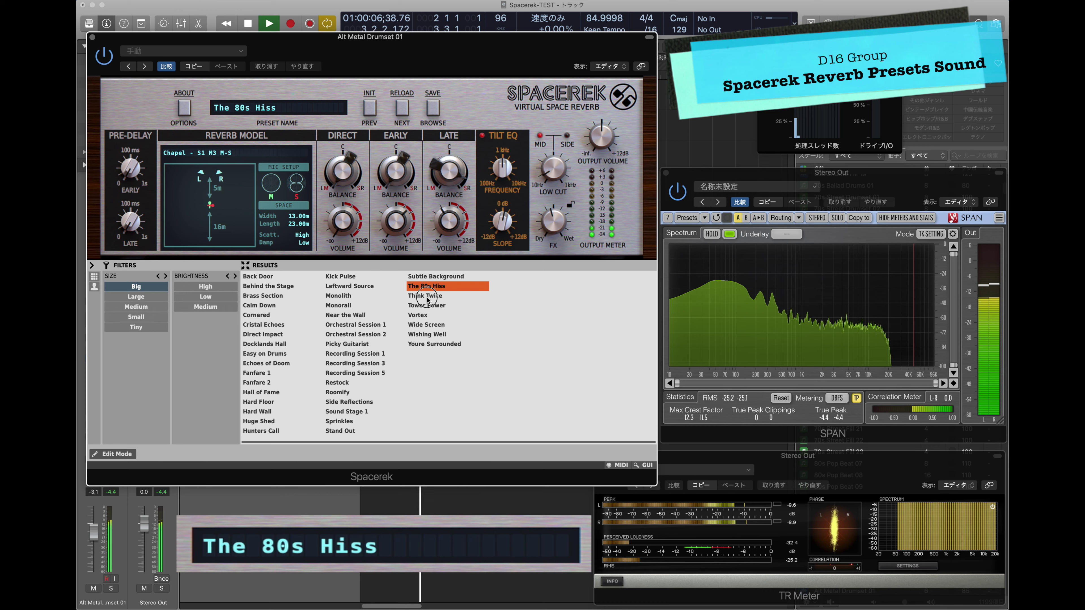
{"action": "left_click", "coordinate": [427, 299]}
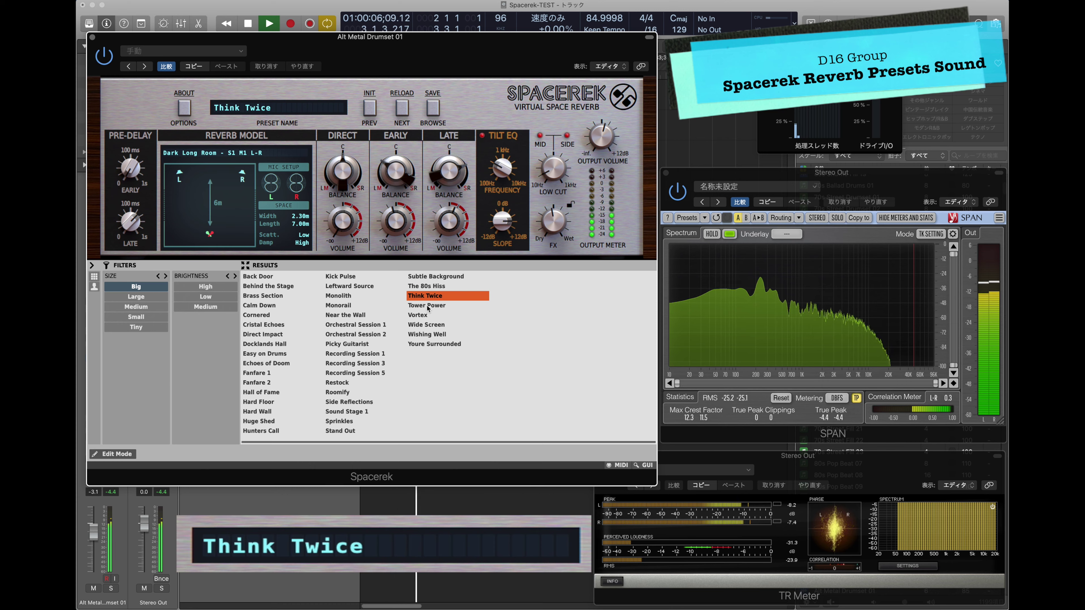
{"action": "left_click", "coordinate": [427, 305]}
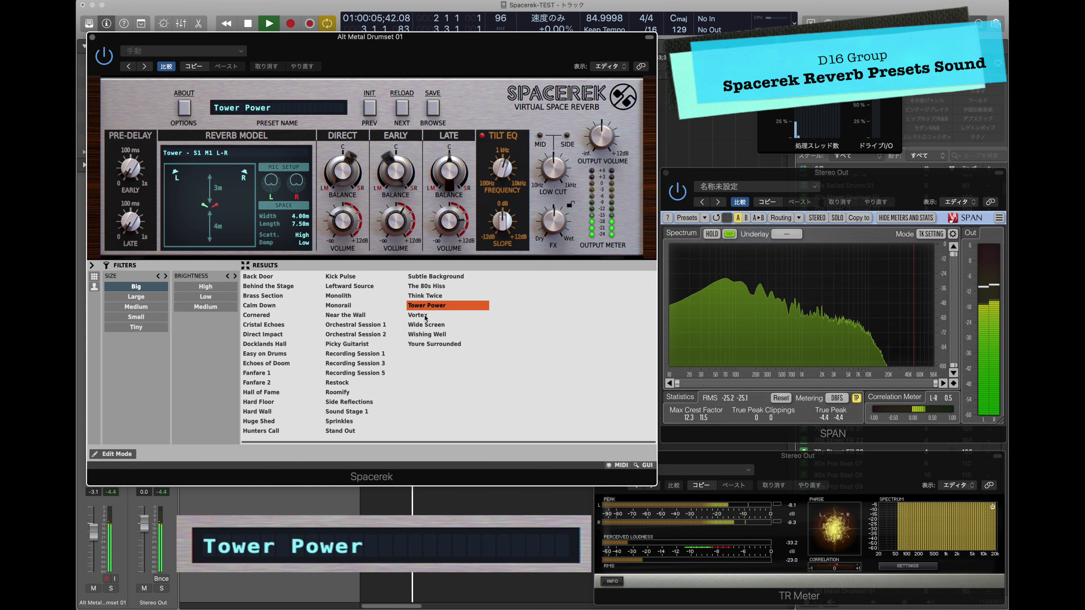
- Audition the last four Big presets, Vortex, Wide Screen, Wishing Well and Youre Surrounded, on the looping drum track
{"action": "left_click", "coordinate": [426, 318]}
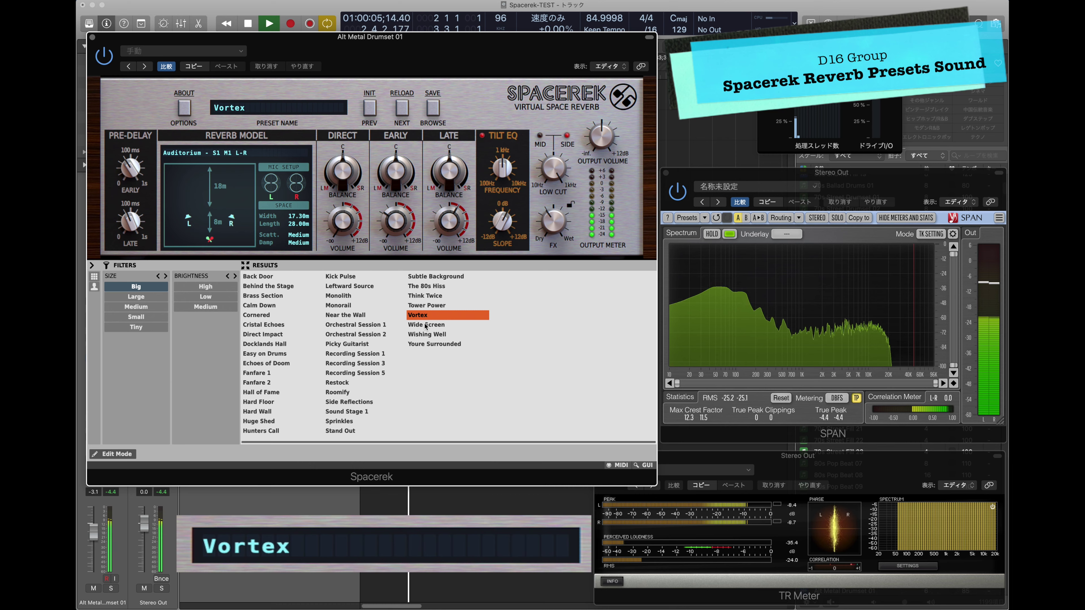
{"action": "left_click", "coordinate": [426, 325]}
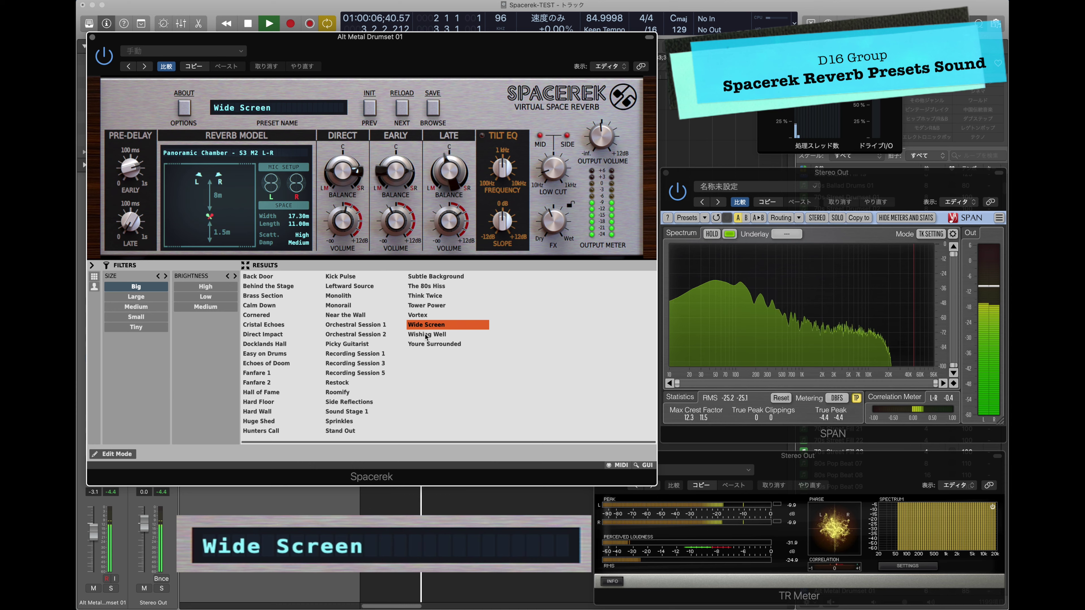
{"action": "left_click", "coordinate": [425, 336]}
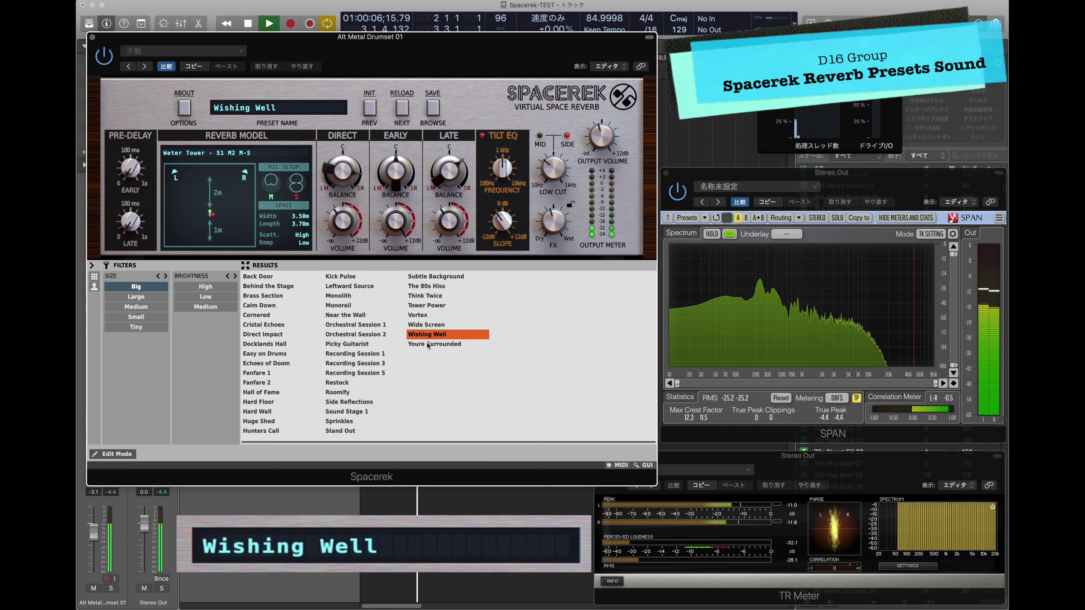
{"action": "left_click", "coordinate": [428, 344]}
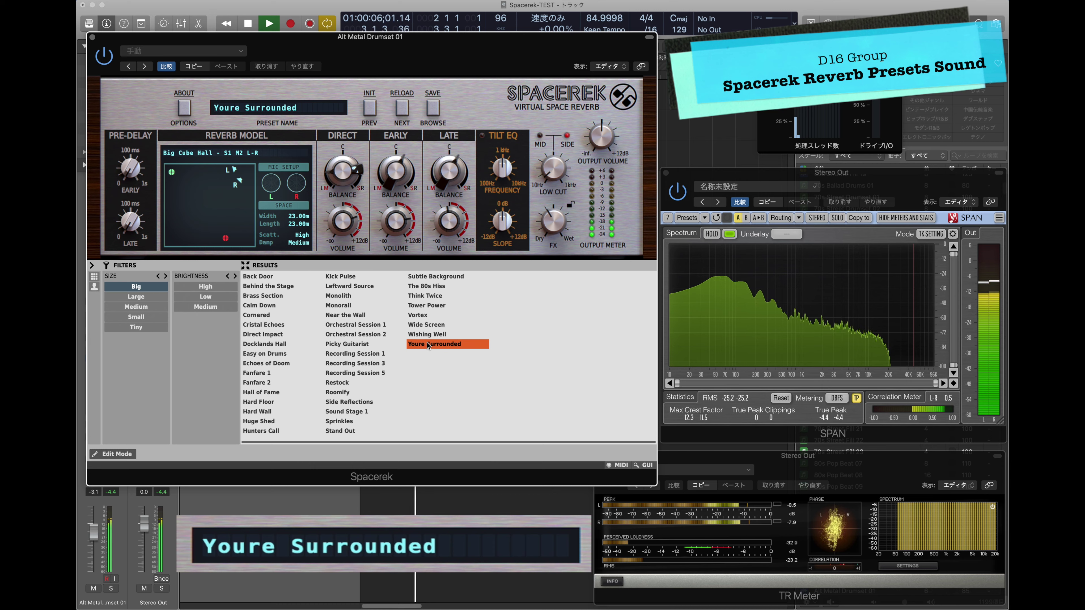
- Switch the preset size filter from Big to Large only, and load the Abandoned Space preset
{"action": "left_click", "coordinate": [145, 298]}
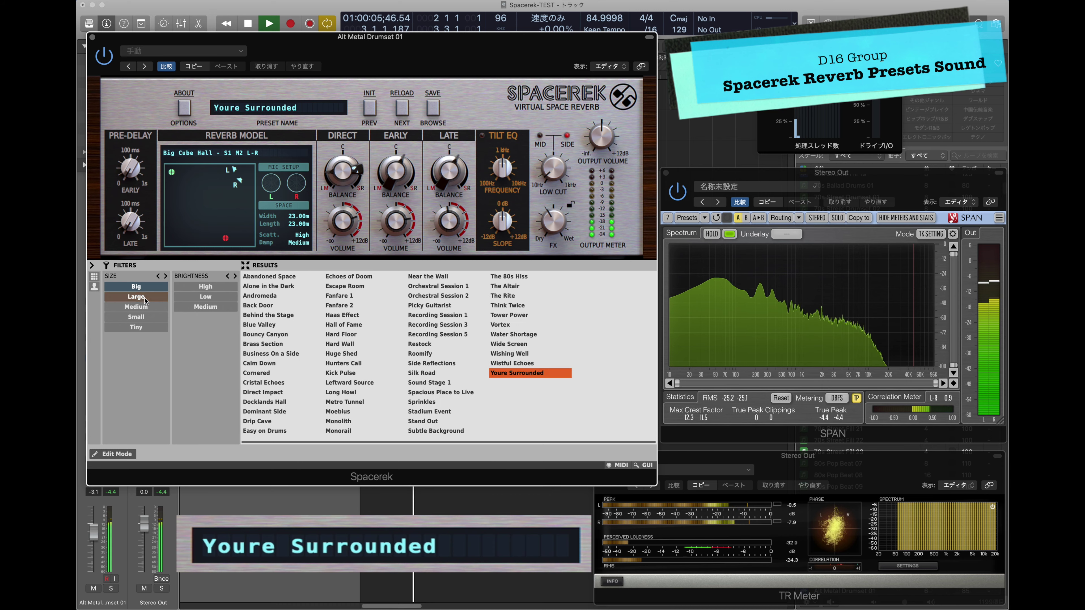
{"action": "left_click", "coordinate": [250, 278]}
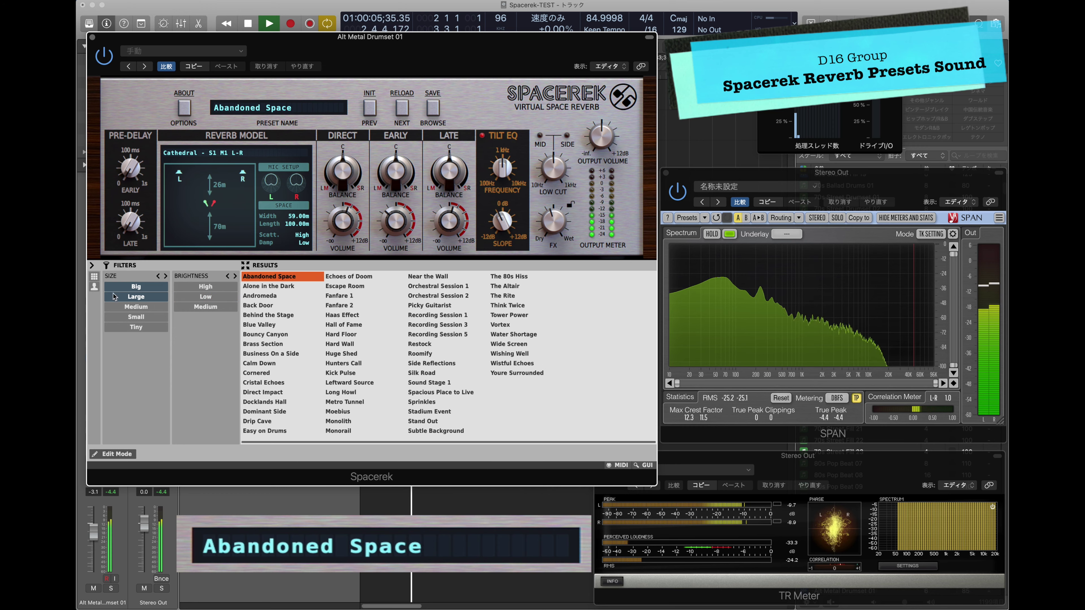
{"action": "left_click", "coordinate": [138, 286]}
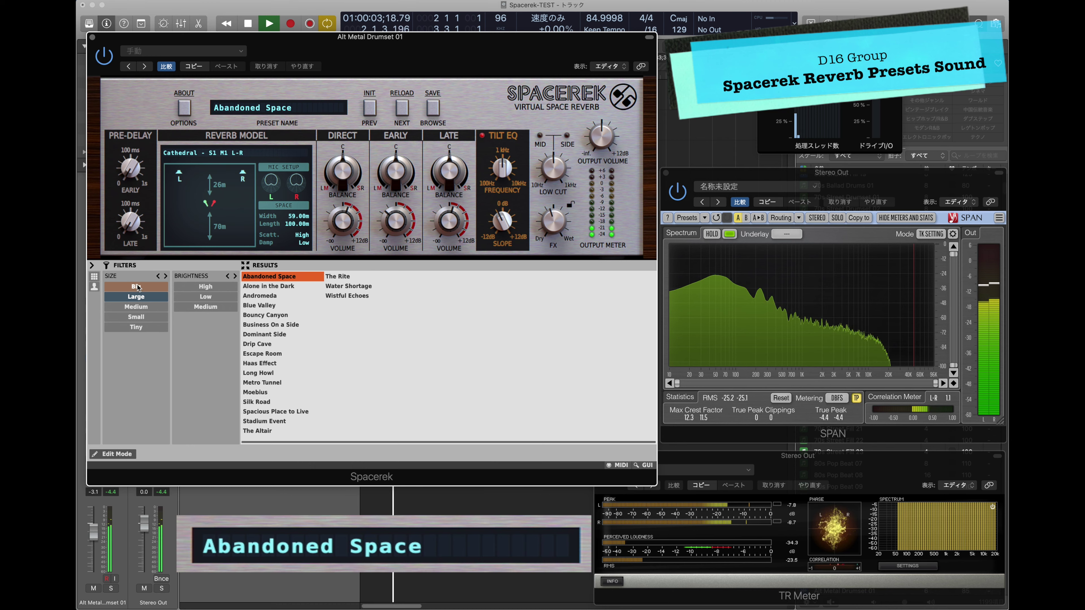
- Audition the Large presets Alone in the Dark, Andromeda, Blue Valley, Bouncy Canyon and Business On a Side in sequence
{"action": "left_click", "coordinate": [278, 286]}
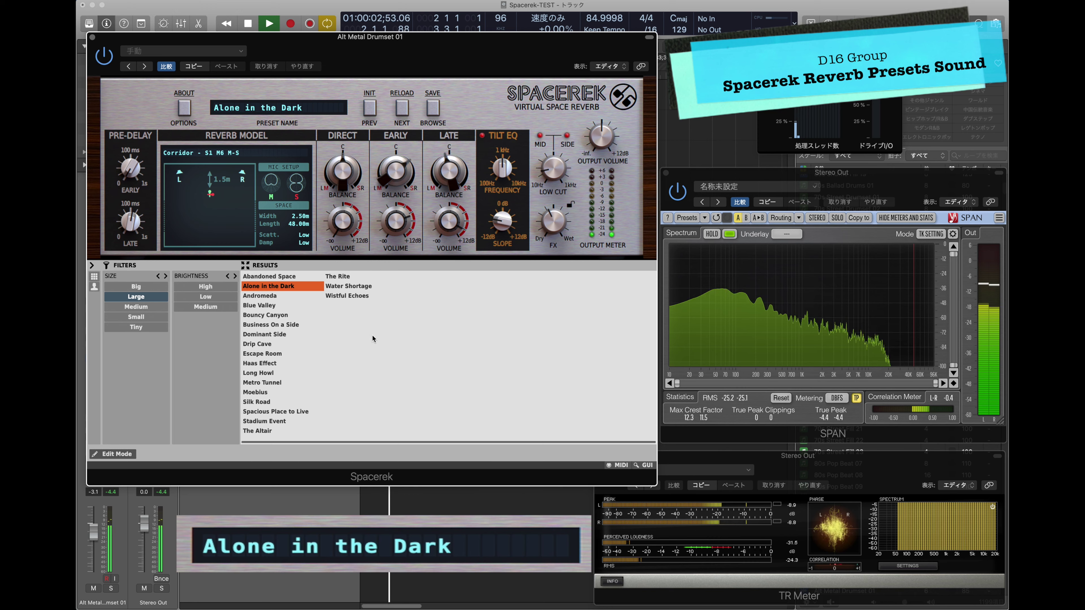
{"action": "left_click", "coordinate": [269, 298]}
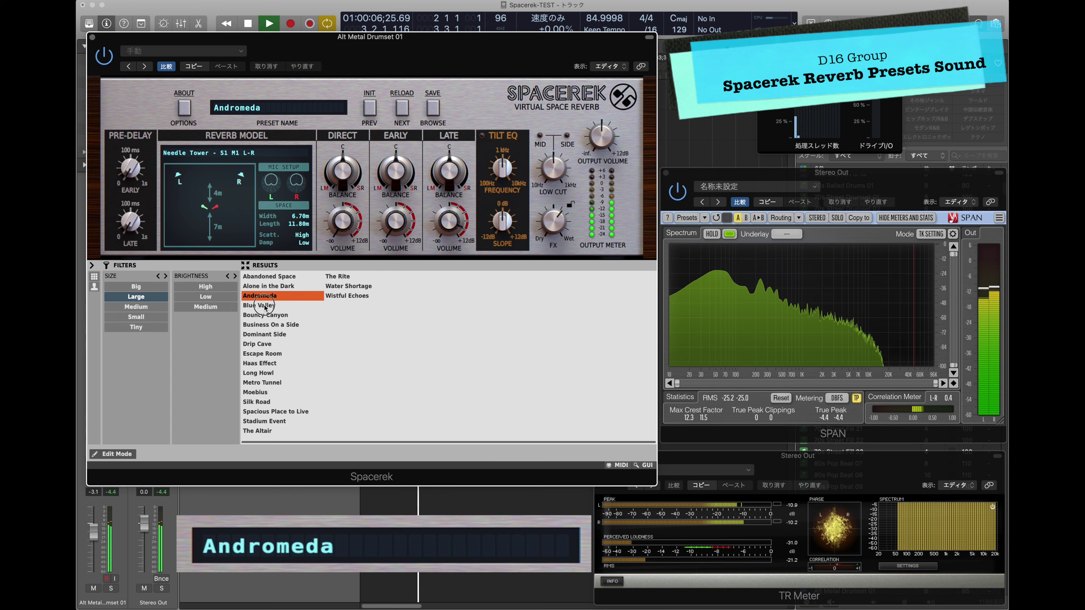
{"action": "left_click", "coordinate": [265, 306]}
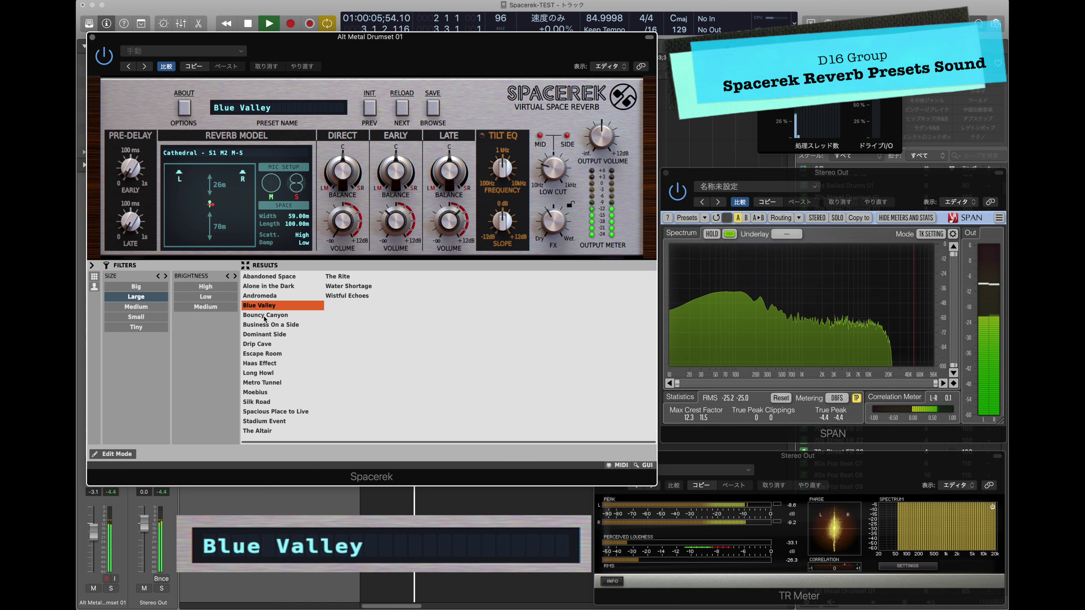
{"action": "left_click", "coordinate": [265, 318]}
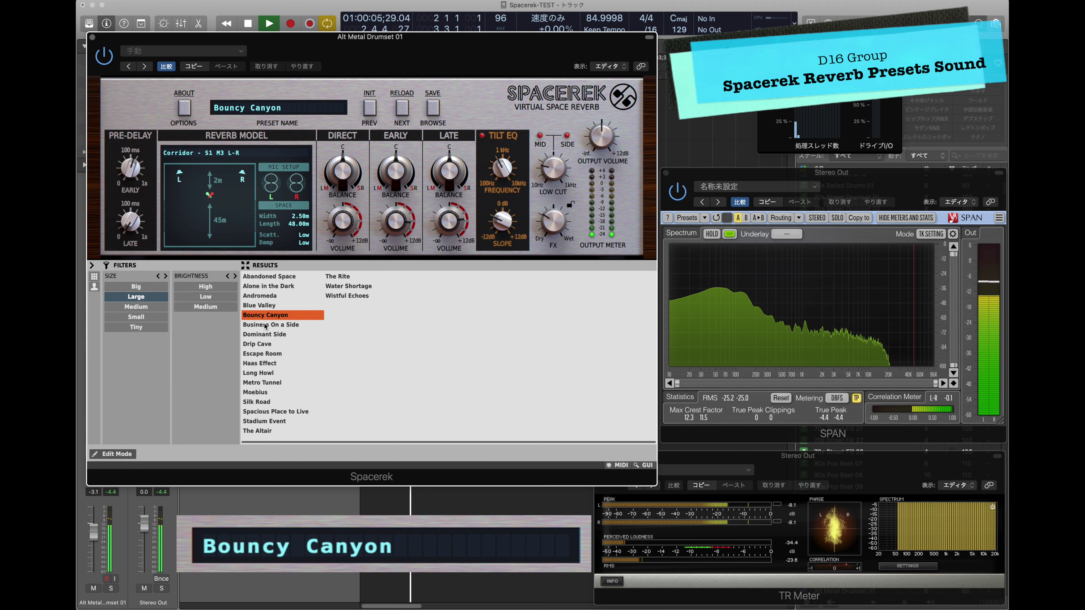
{"action": "left_click", "coordinate": [266, 326]}
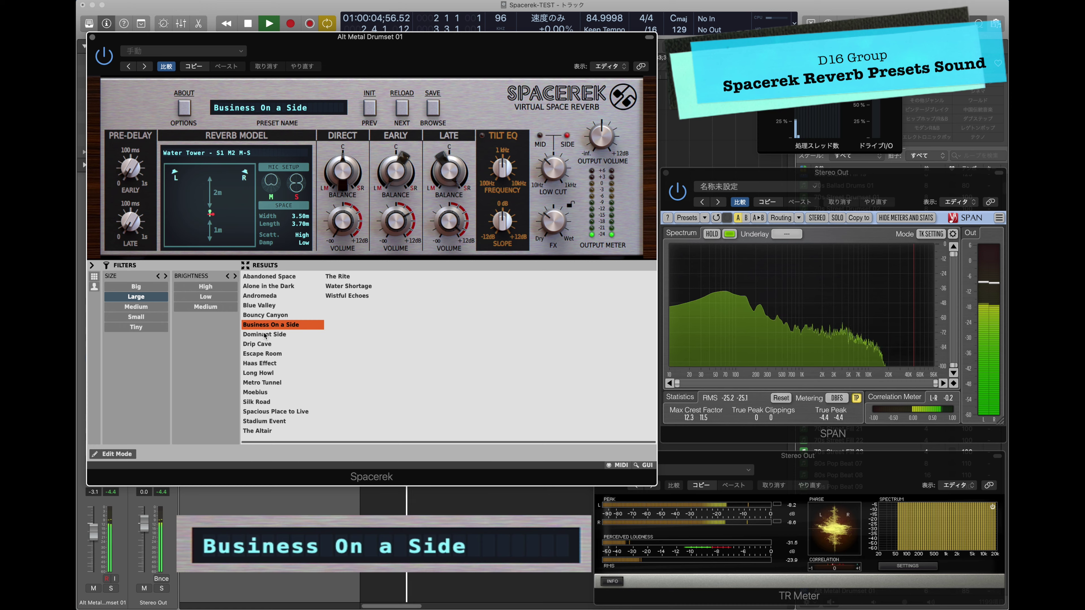
- Audition the Large presets Dominant Side, Drip Cave, Escape Room, Haas Effect and Long Howl in list order
{"action": "left_click", "coordinate": [265, 335]}
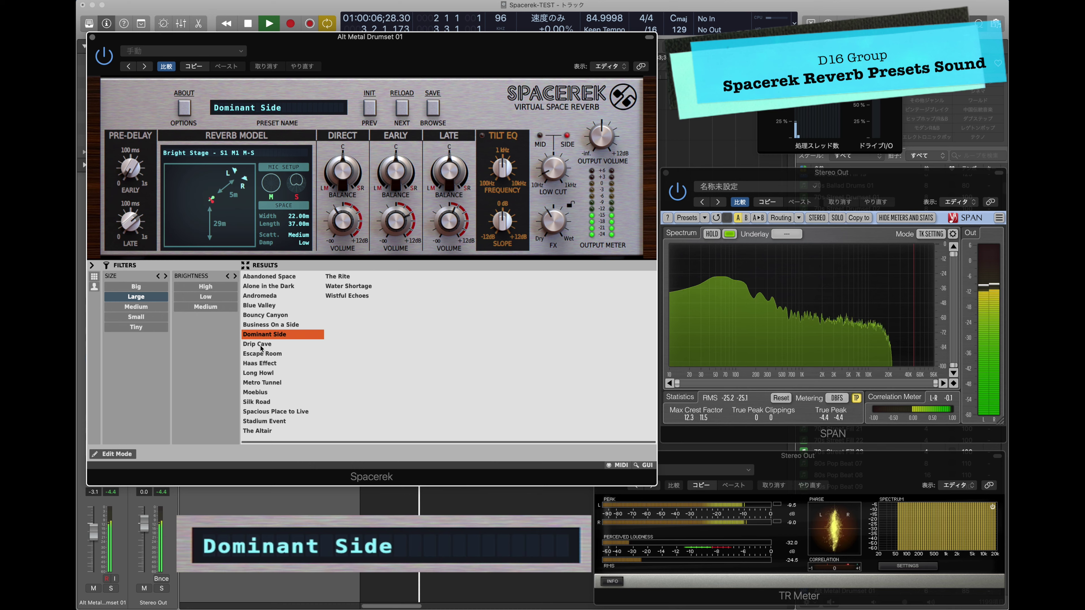
{"action": "left_click", "coordinate": [262, 345]}
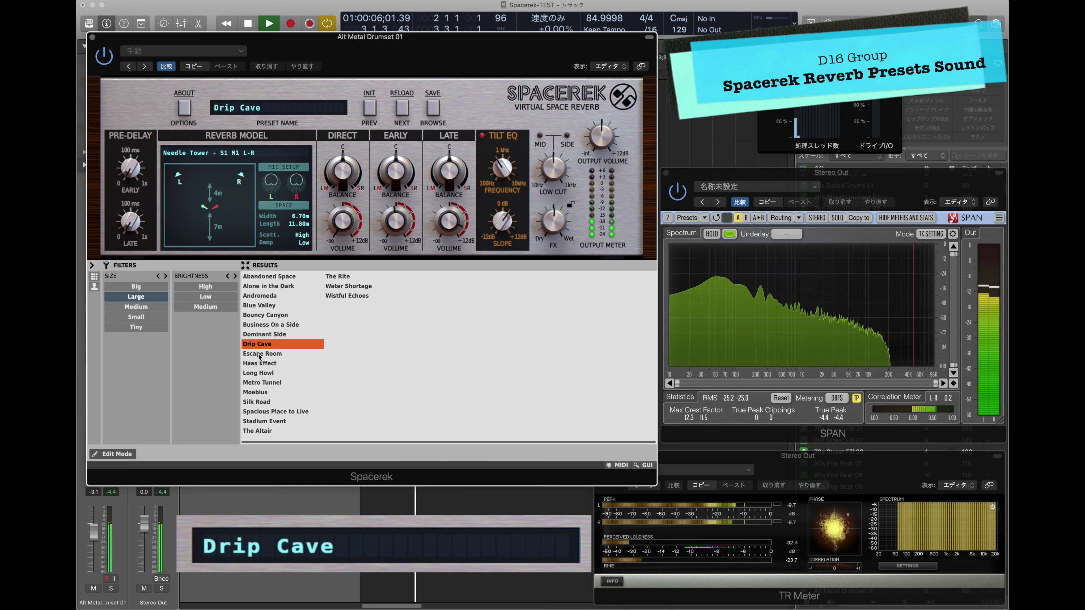
{"action": "left_click", "coordinate": [259, 354]}
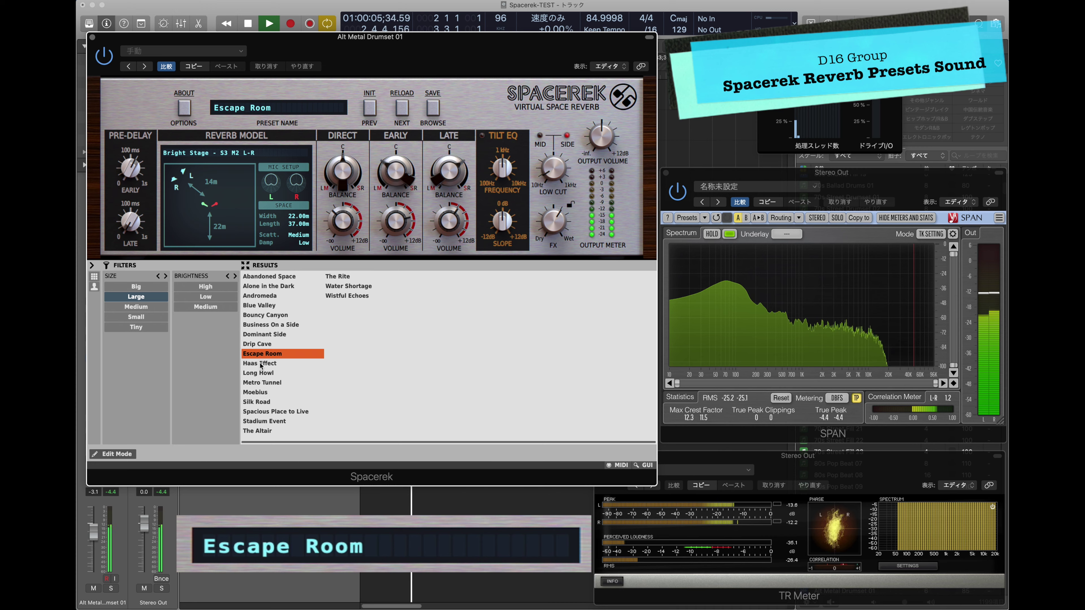
{"action": "left_click", "coordinate": [261, 364]}
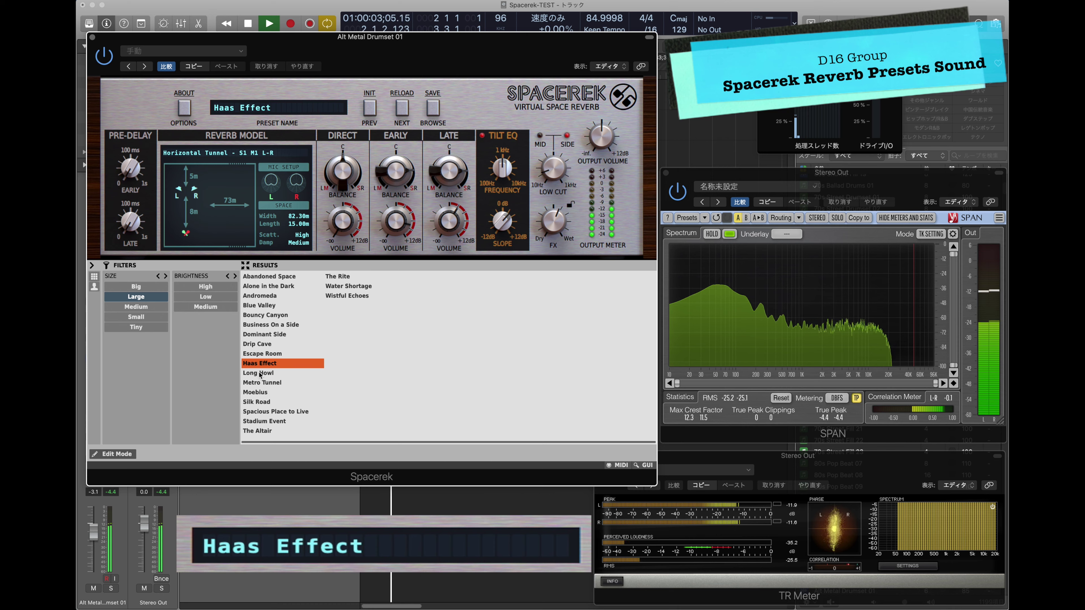
{"action": "left_click", "coordinate": [276, 373]}
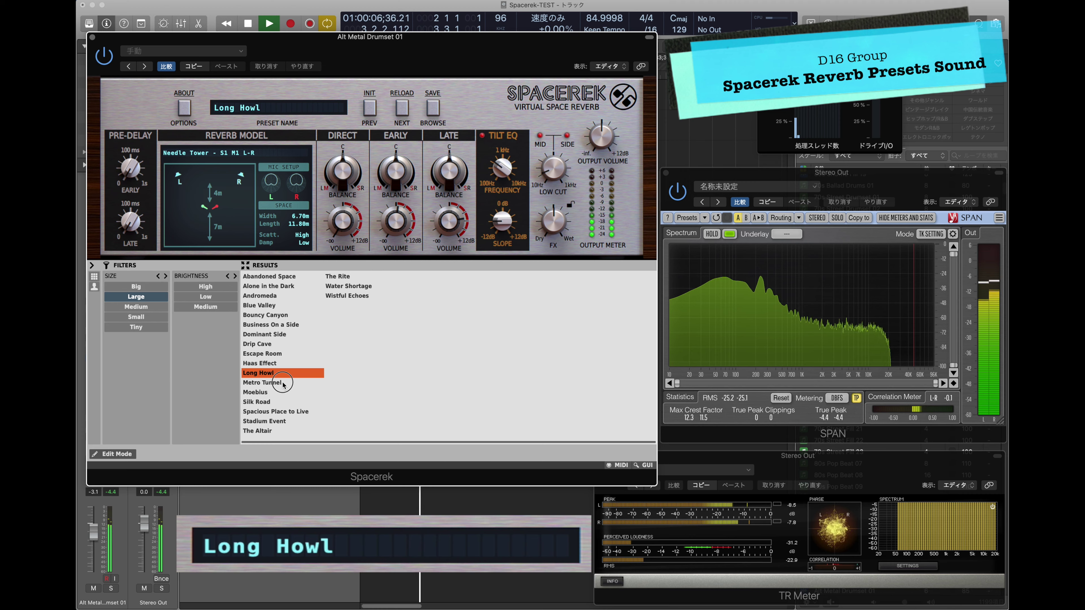
- Audition the Large presets Metro Tunnel, Moebius, Silk Road, Spacious Place to Live and Stadium Event in sequence
{"action": "left_click", "coordinate": [283, 383]}
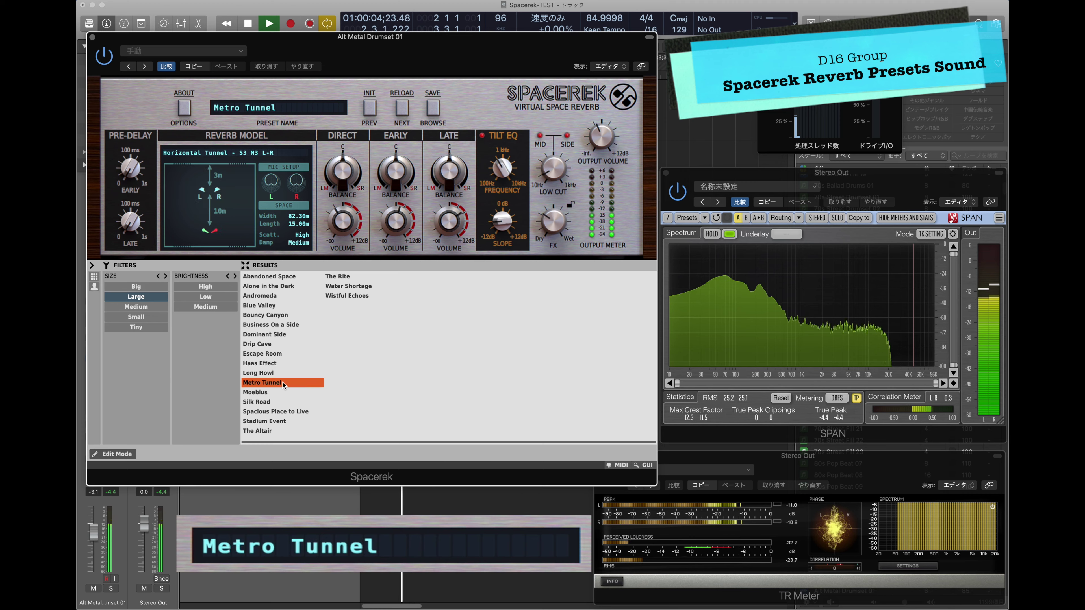
{"action": "left_click", "coordinate": [269, 392]}
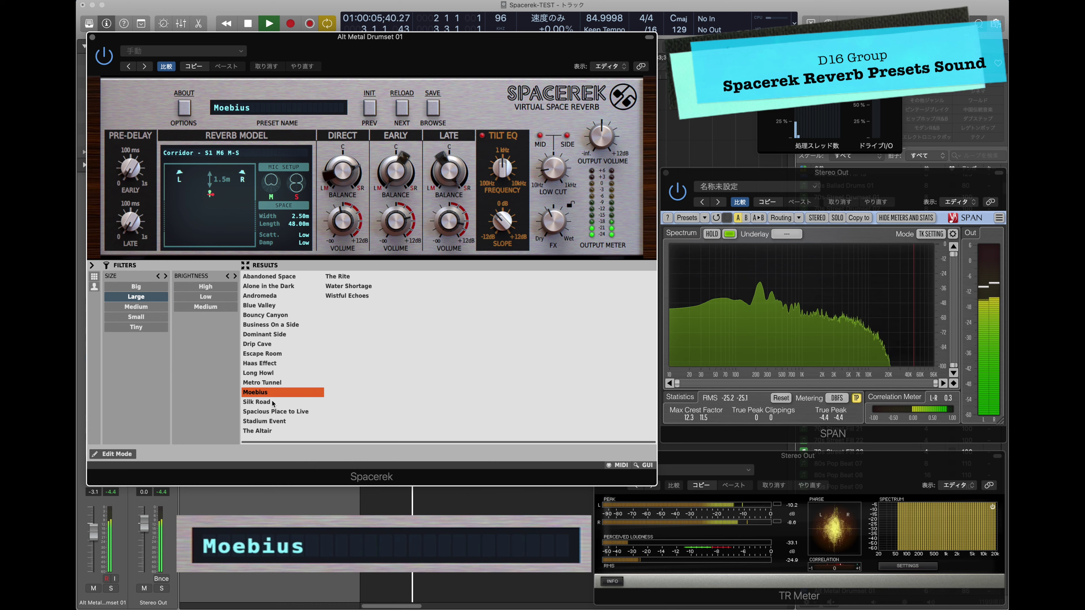
{"action": "left_click", "coordinate": [272, 402]}
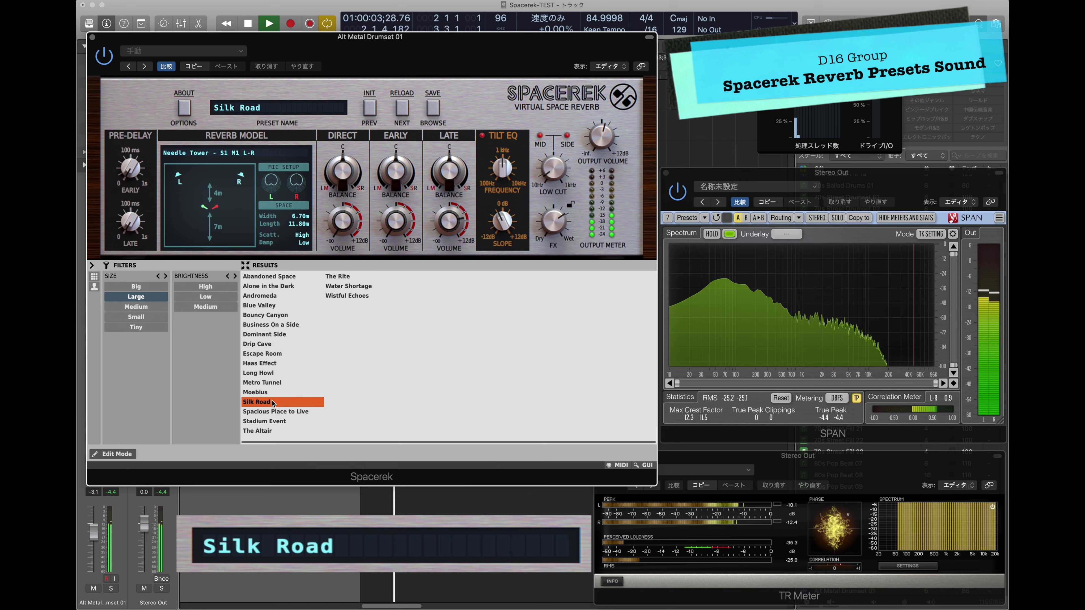
{"action": "left_click", "coordinate": [310, 410]}
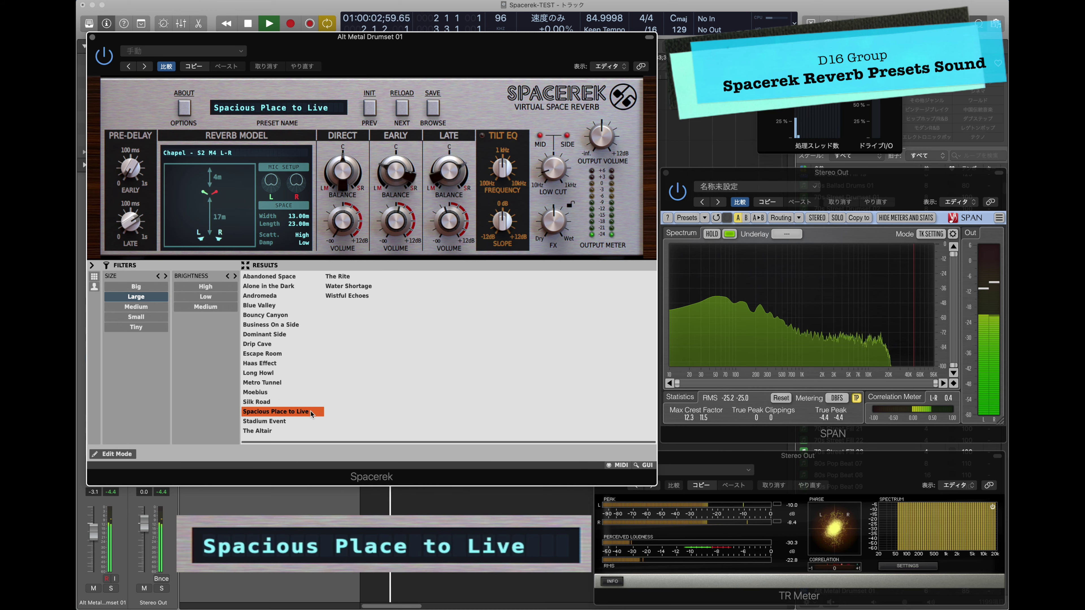
{"action": "left_click", "coordinate": [289, 421]}
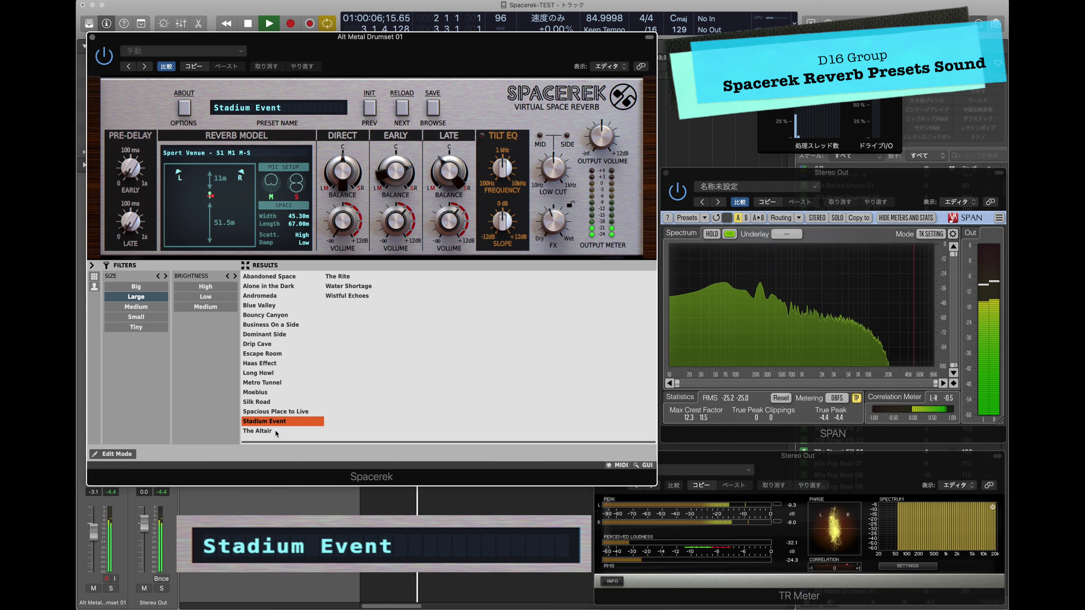
- Audition the remaining Large presets, The Altair, The Rite, Water Shortage and Wistful Echoes, on the looping drum track
{"action": "left_click", "coordinate": [276, 432]}
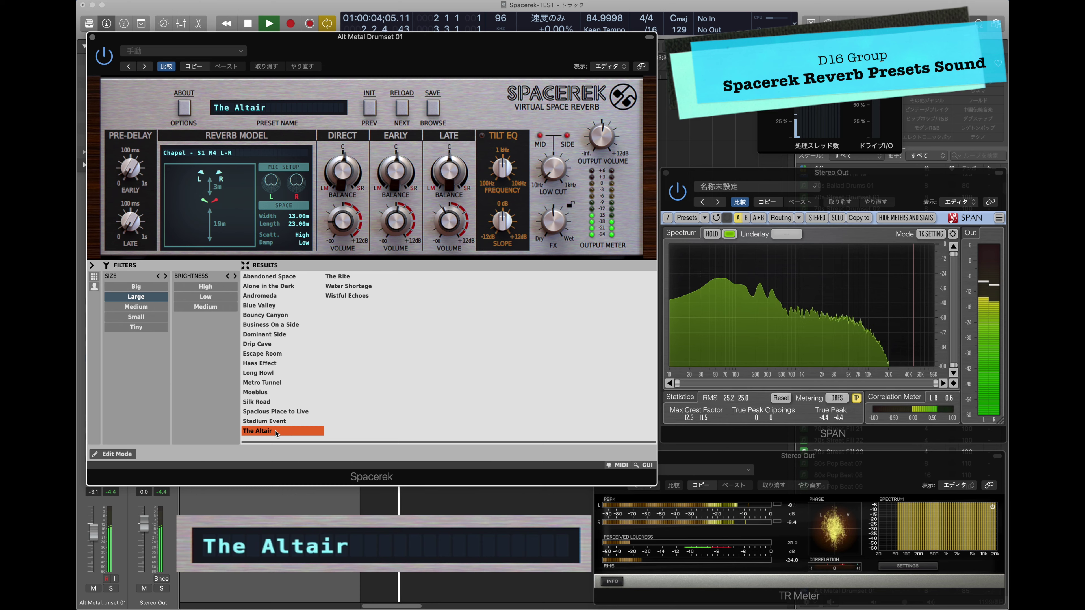
{"action": "left_click", "coordinate": [352, 279]}
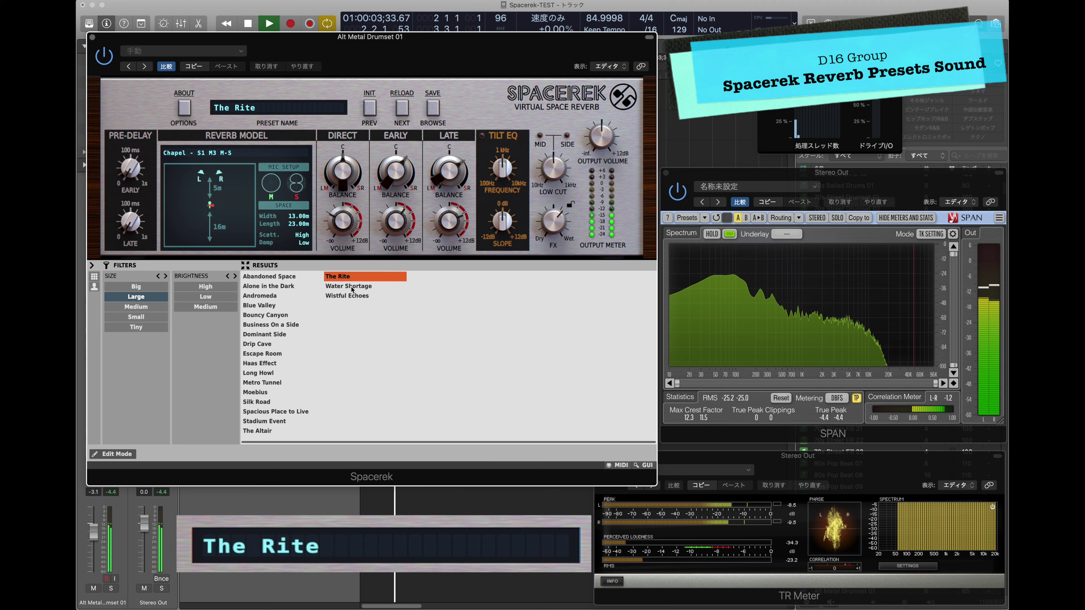
{"action": "left_click", "coordinate": [374, 287]}
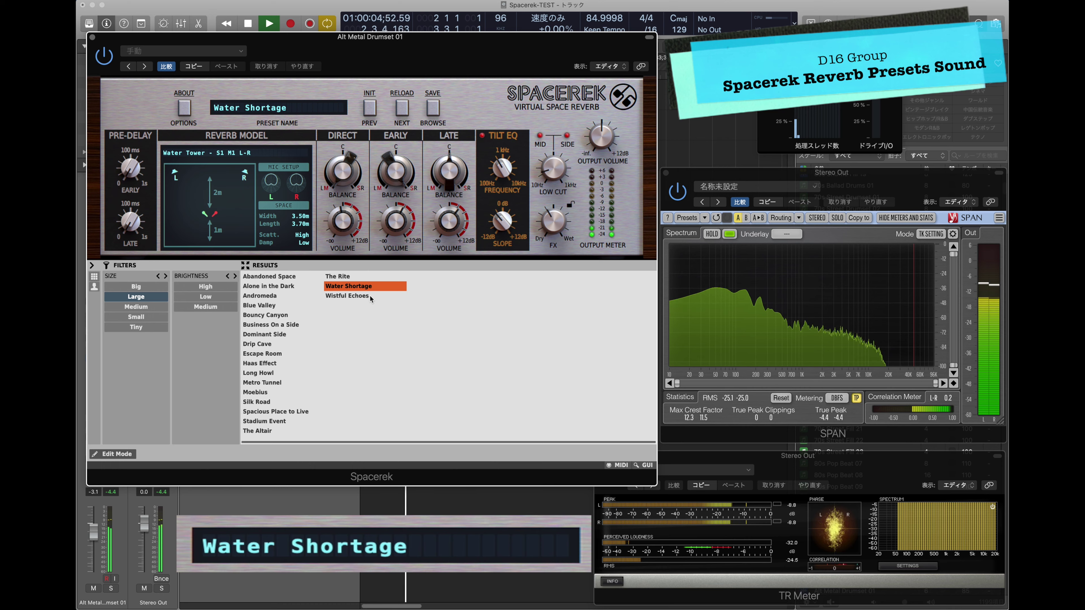
{"action": "left_click", "coordinate": [370, 295]}
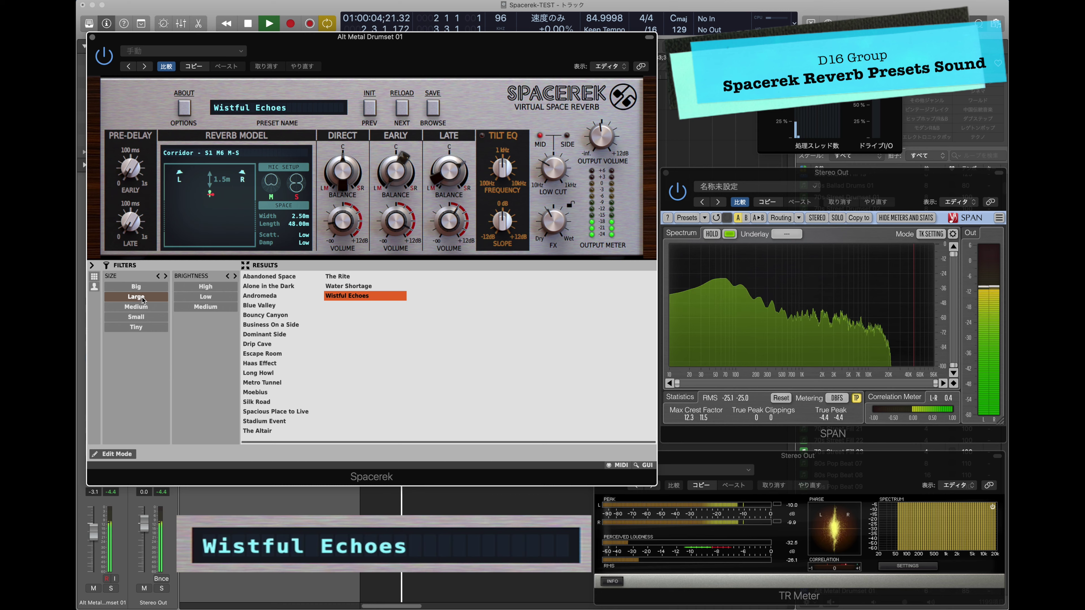
- Switch the preset size filter from Large to Medium only, and audition the presets Against a Wall and Basement
{"action": "left_click", "coordinate": [142, 307]}
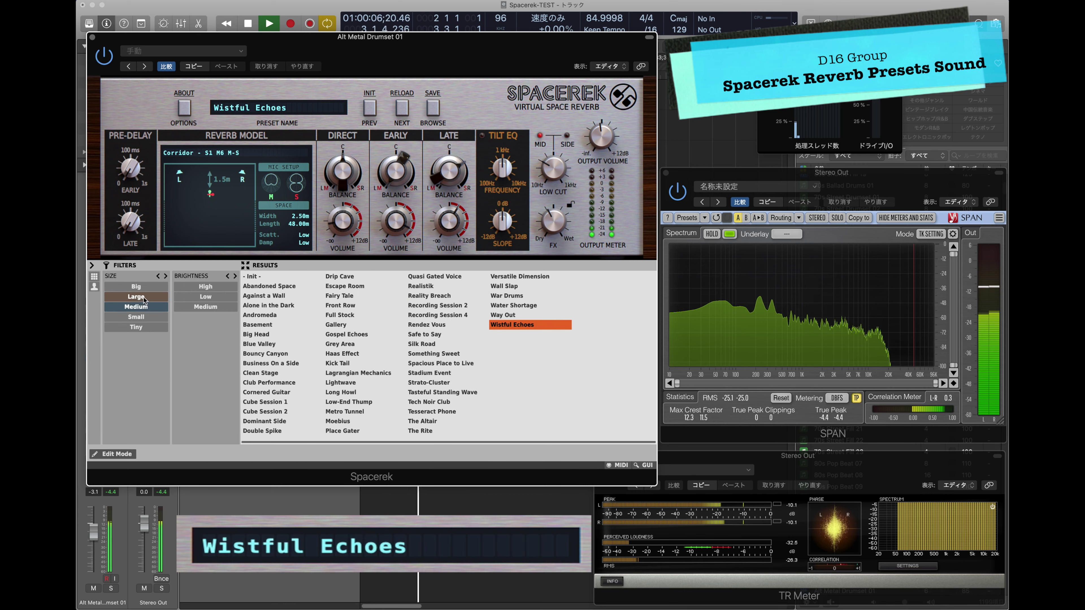
{"action": "left_click", "coordinate": [143, 298]}
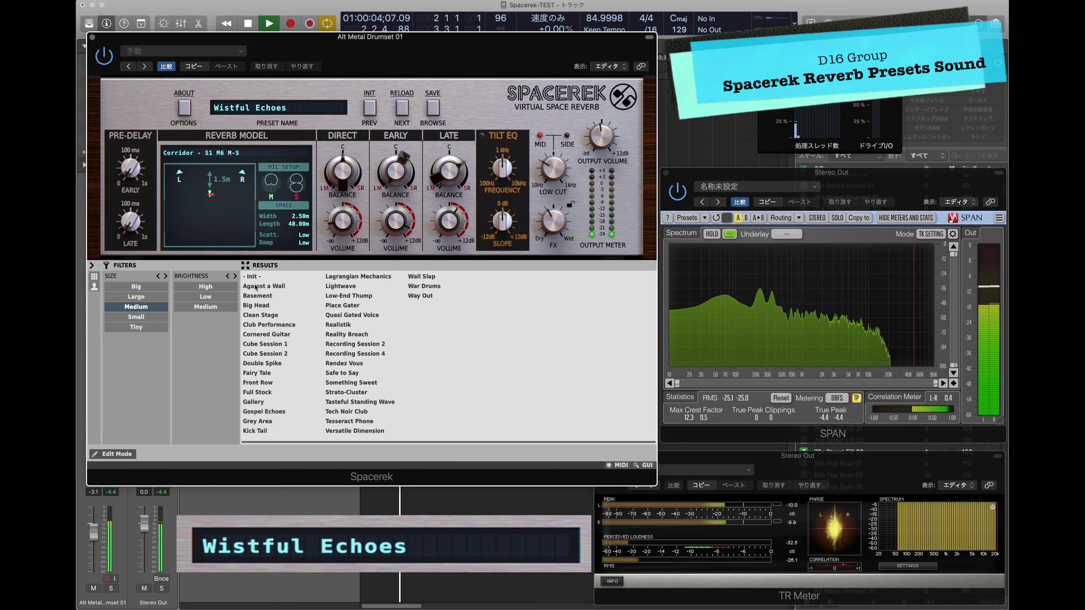
{"action": "left_click", "coordinate": [256, 286]}
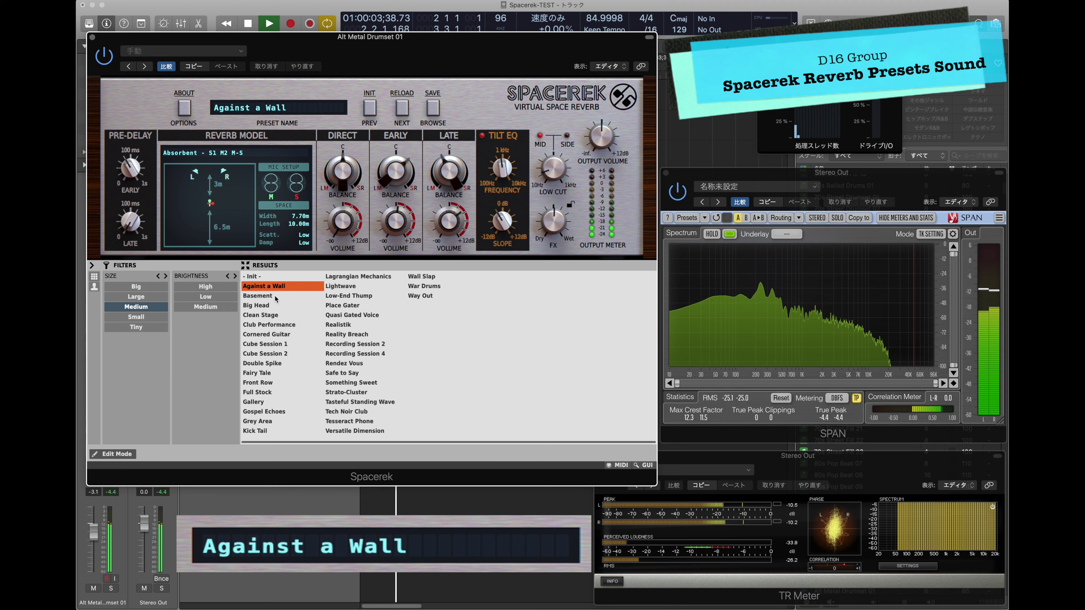
{"action": "left_click", "coordinate": [276, 297]}
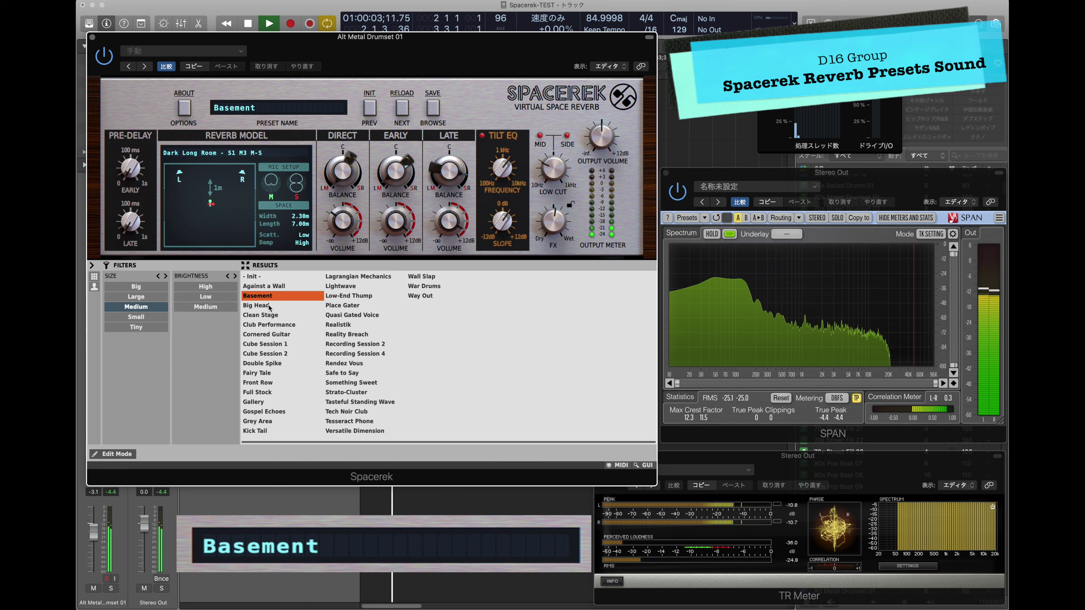
- Audition the Medium presets Big Head, Clean Stage, Club Performance, Cornered Guitar, Cube Session 1 and Cube Session 2 in list order
{"action": "left_click", "coordinate": [269, 307]}
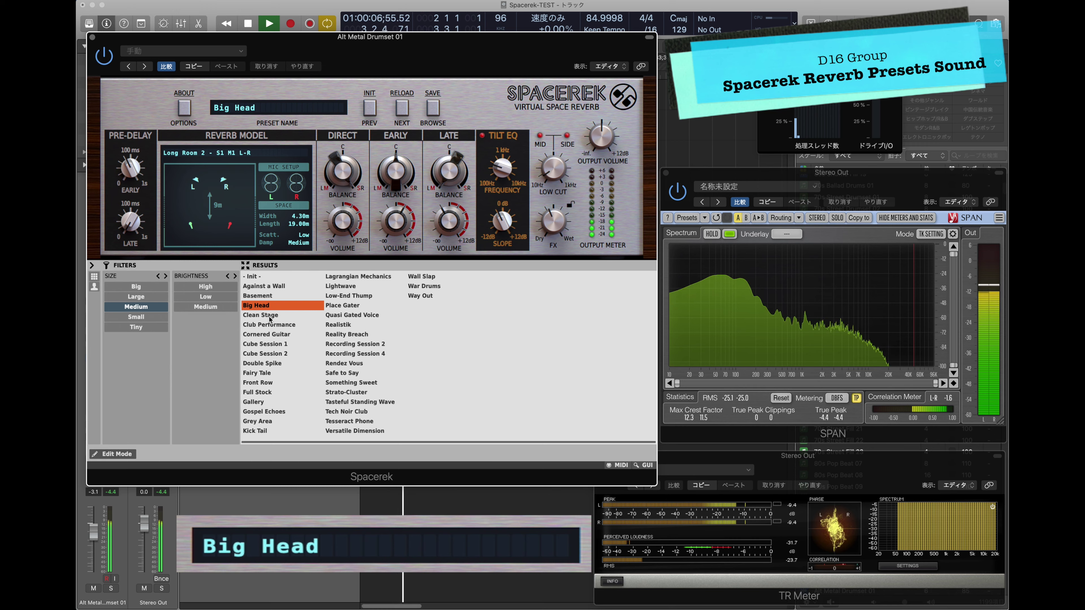
{"action": "left_click", "coordinate": [270, 316]}
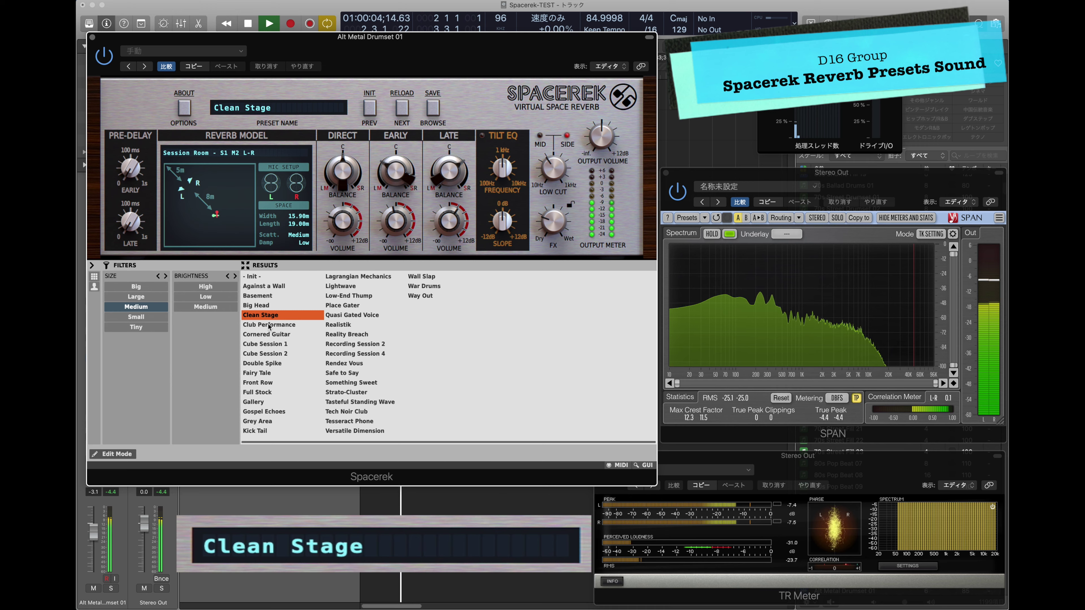
{"action": "left_click", "coordinate": [269, 326]}
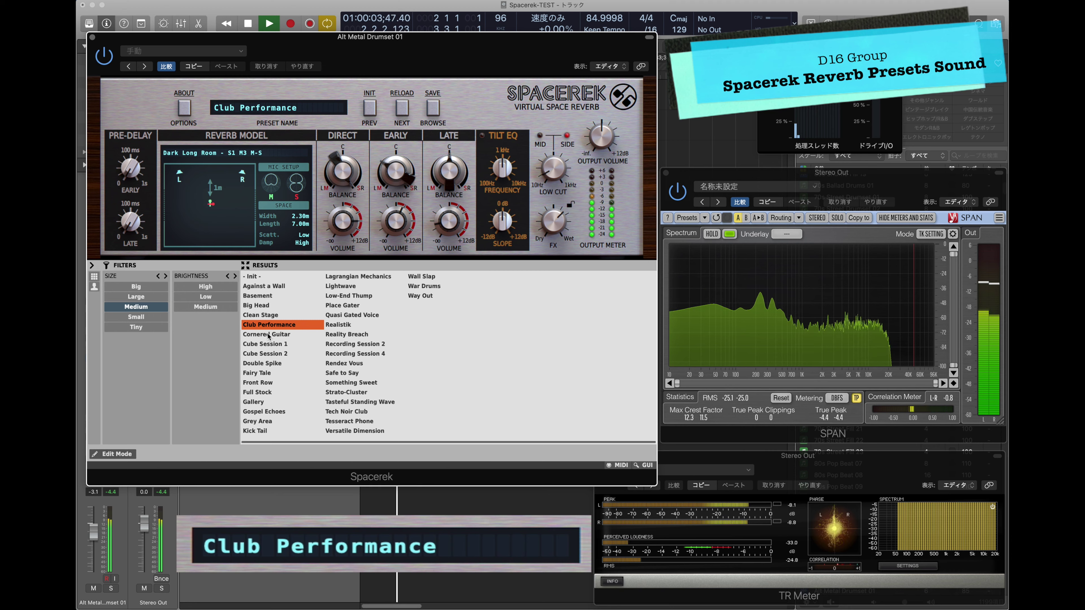
{"action": "left_click", "coordinate": [268, 334]}
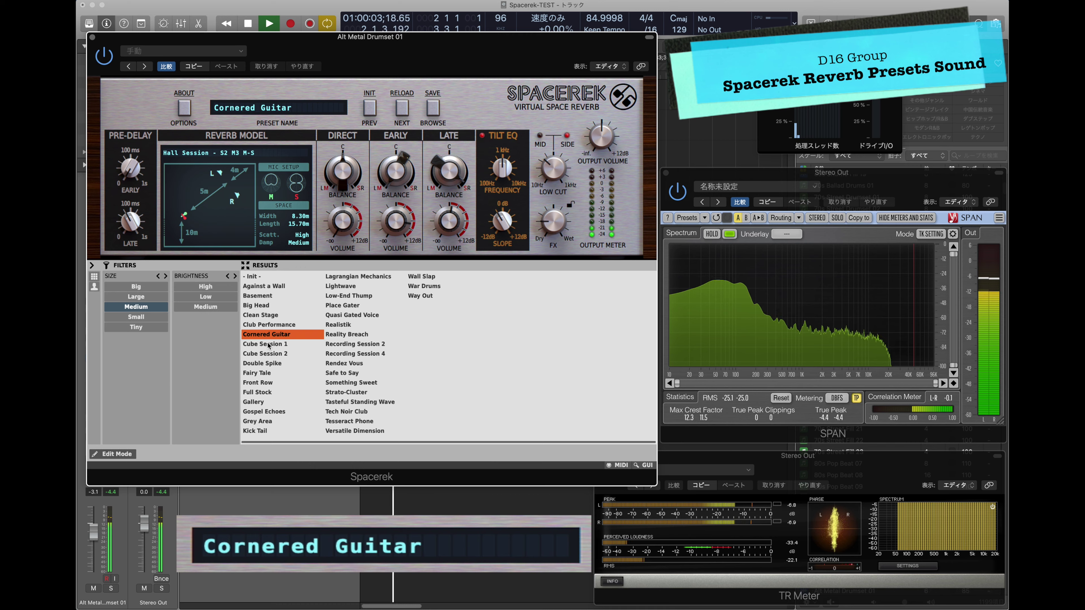
{"action": "left_click", "coordinate": [273, 344]}
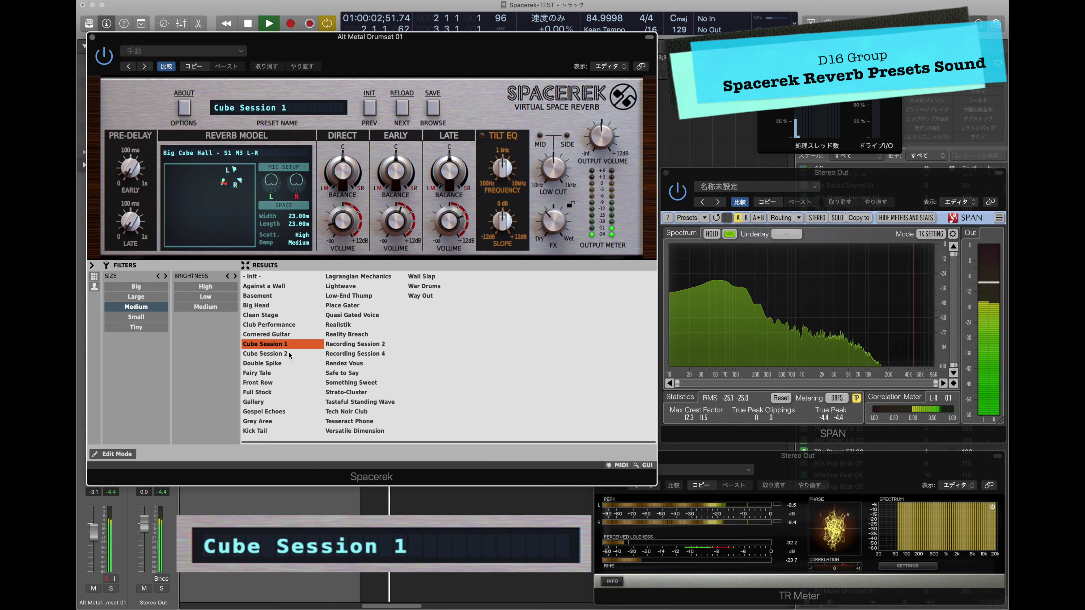
{"action": "left_click", "coordinate": [289, 352]}
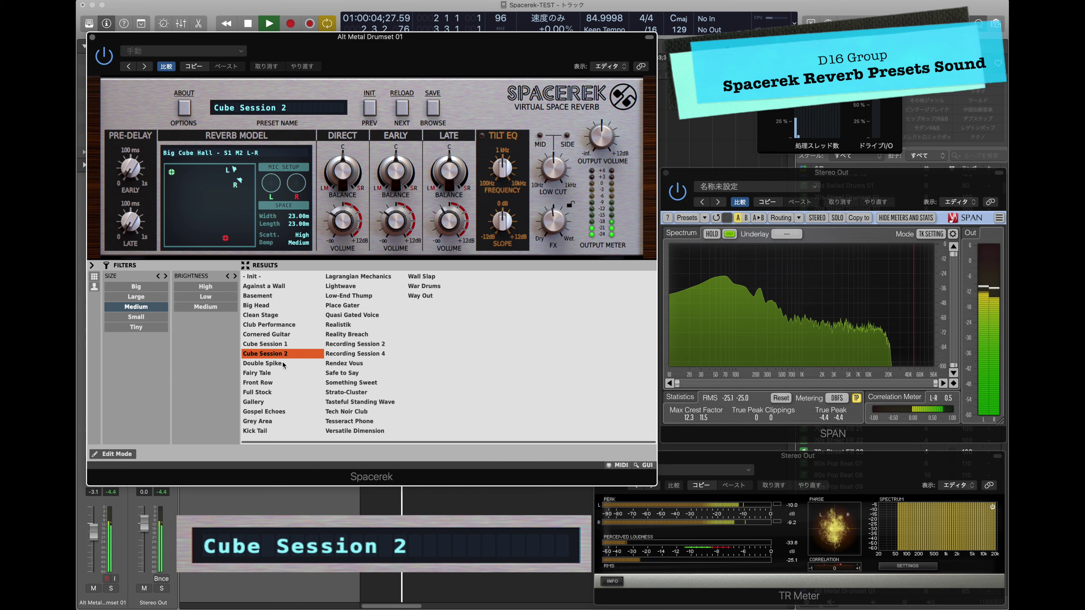
- Audition the Medium presets Double Spike, Fairy Tale, Front Row, Full Stock, Gallery and Gospel Echoes over the drum loop
{"action": "left_click", "coordinate": [283, 363]}
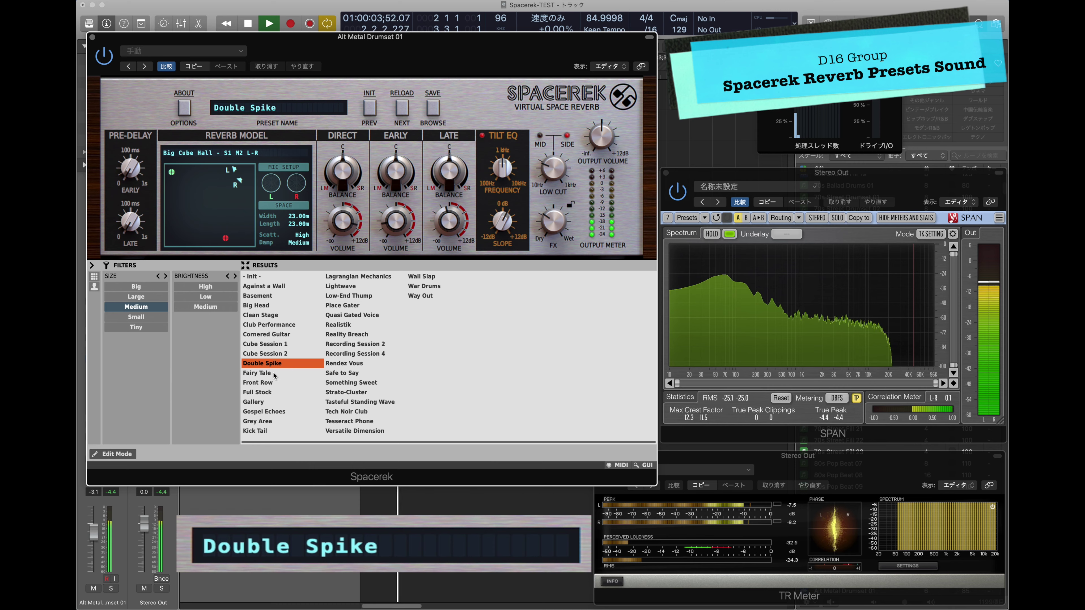
{"action": "left_click", "coordinate": [275, 374]}
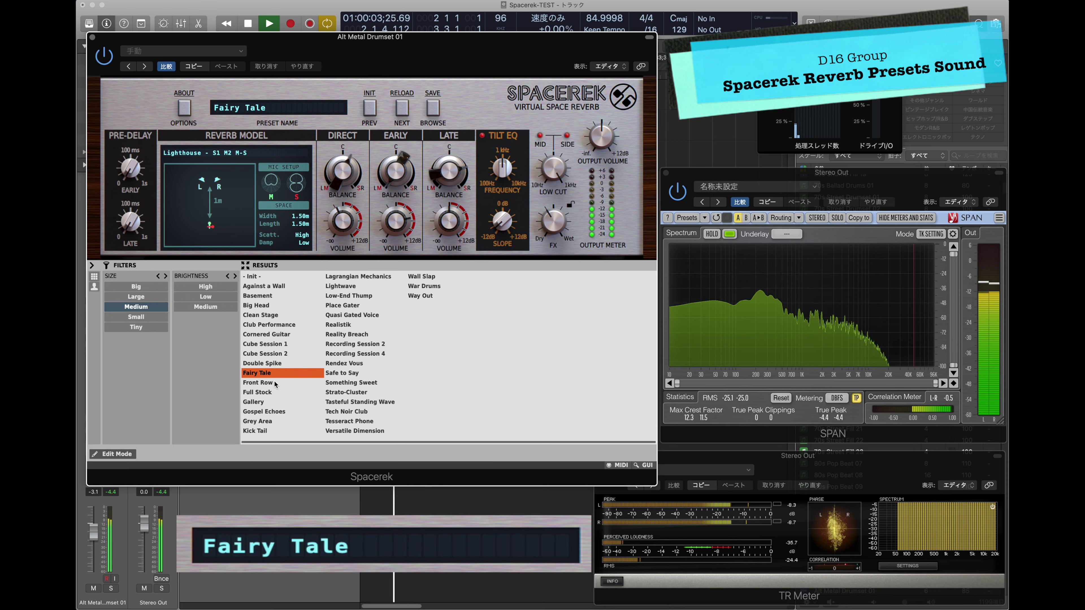
{"action": "left_click", "coordinate": [273, 382]}
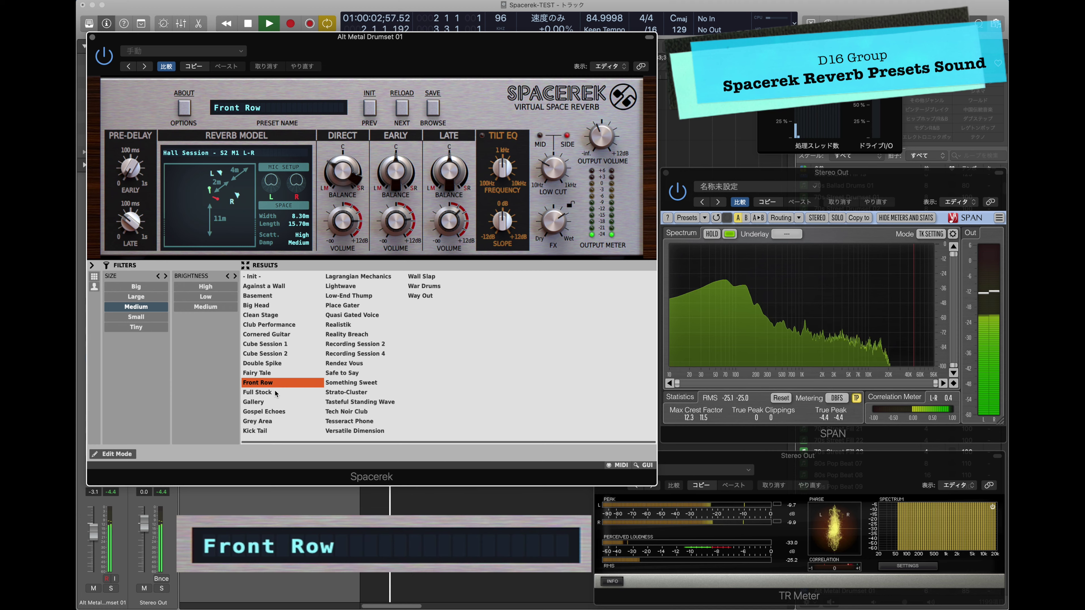
{"action": "left_click", "coordinate": [275, 392]}
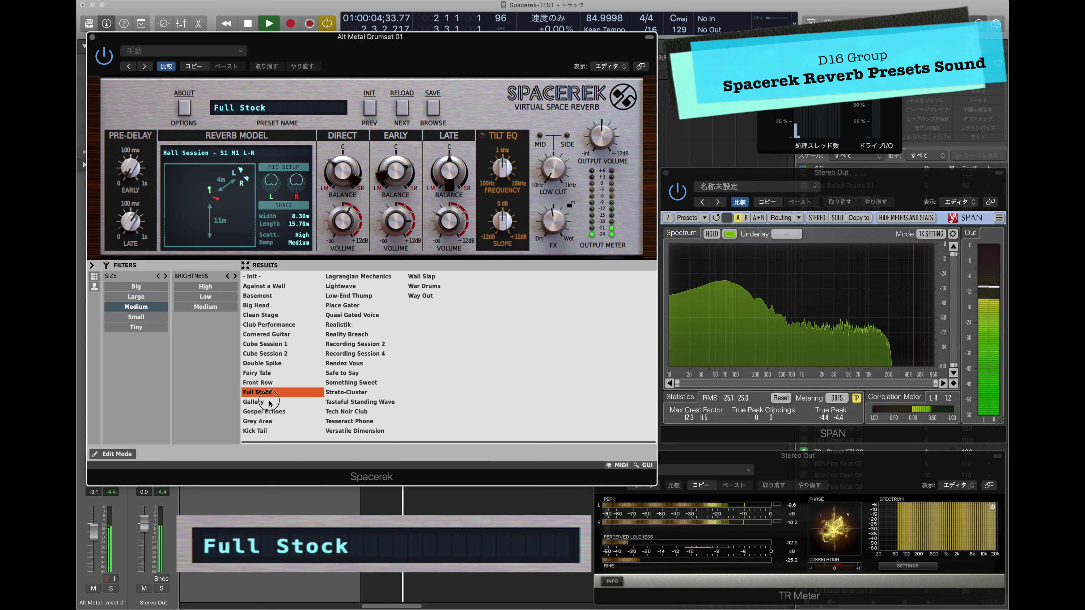
{"action": "left_click", "coordinate": [270, 402]}
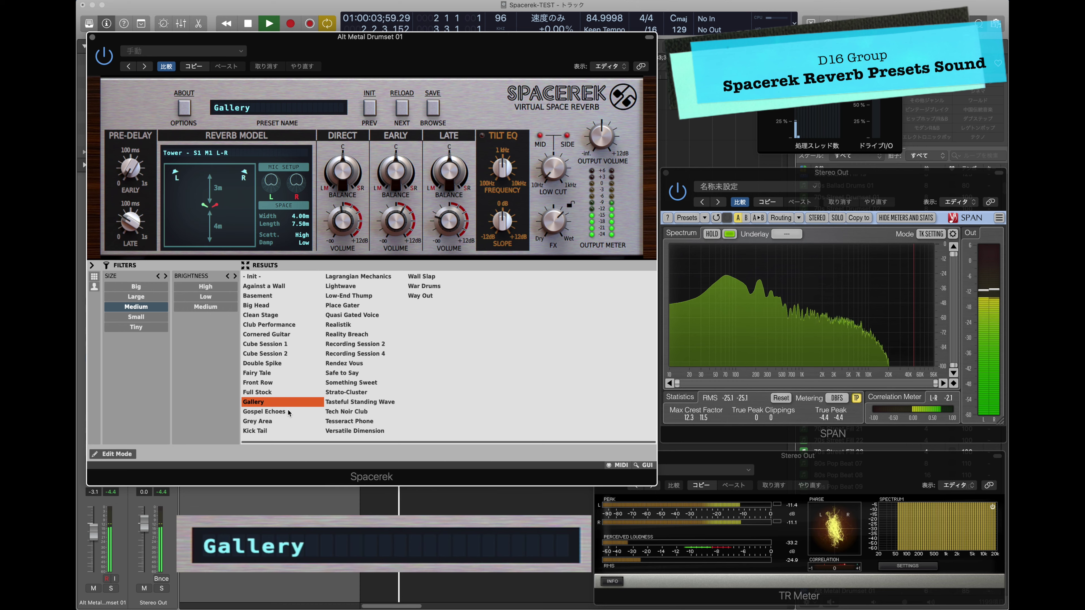
{"action": "left_click", "coordinate": [288, 411]}
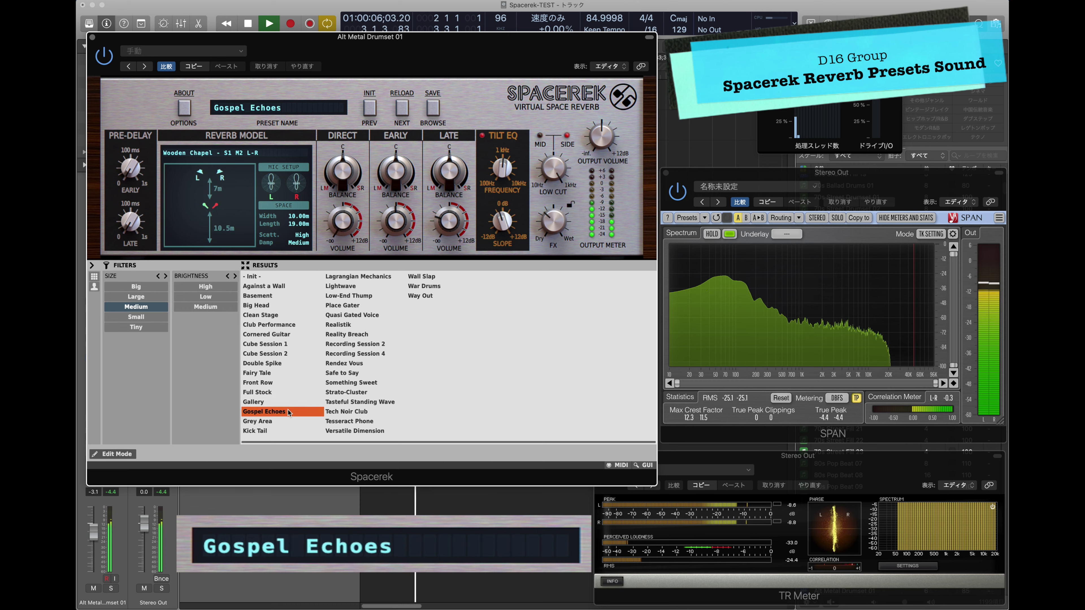
- Audition the Medium presets Grey Area, Kick Tail, Lagrangian Mechanics, Lightwave, Low-End Thump and Place Gater in sequence
{"action": "left_click", "coordinate": [277, 422]}
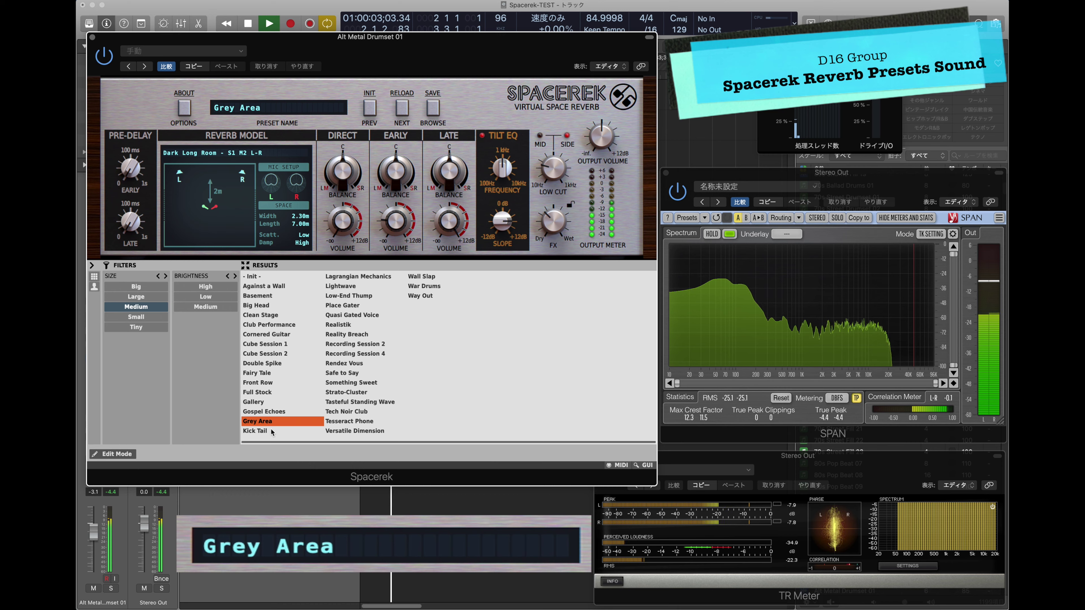
{"action": "left_click", "coordinate": [270, 429]}
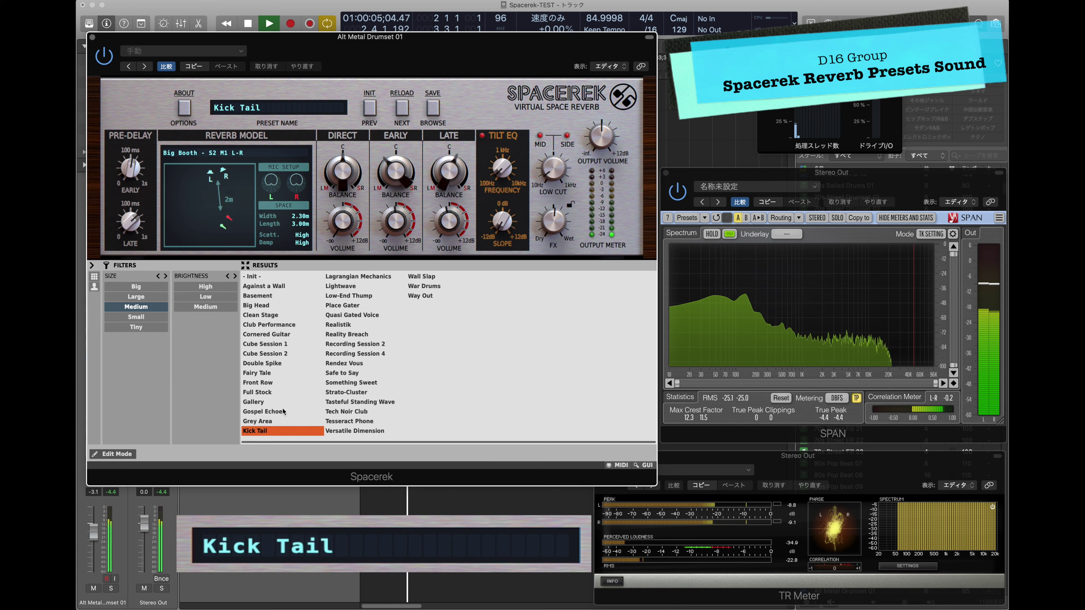
{"action": "left_click", "coordinate": [392, 277]}
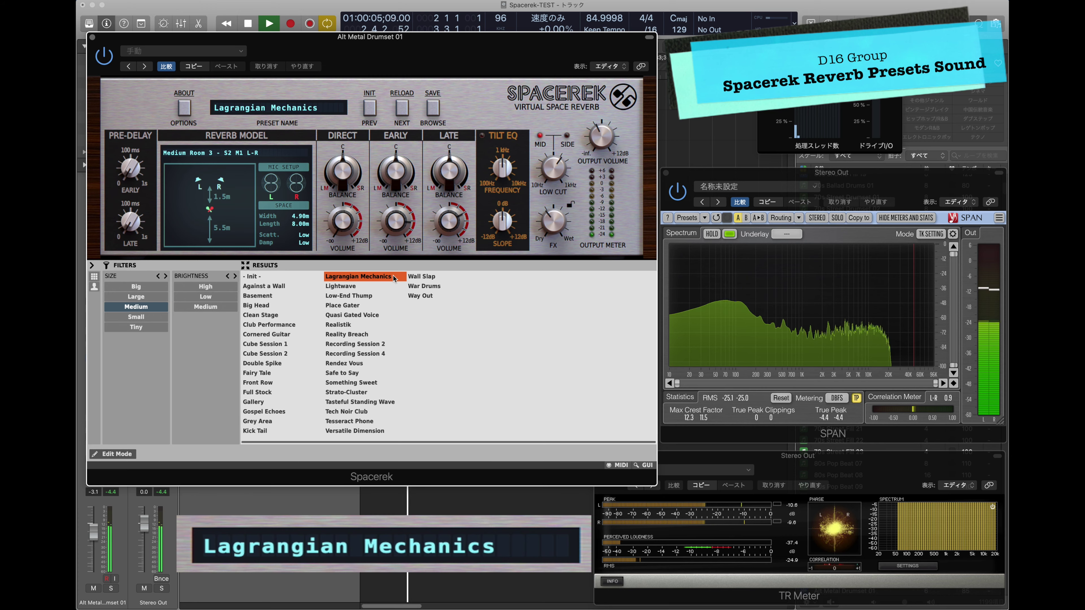
{"action": "left_click", "coordinate": [361, 286]}
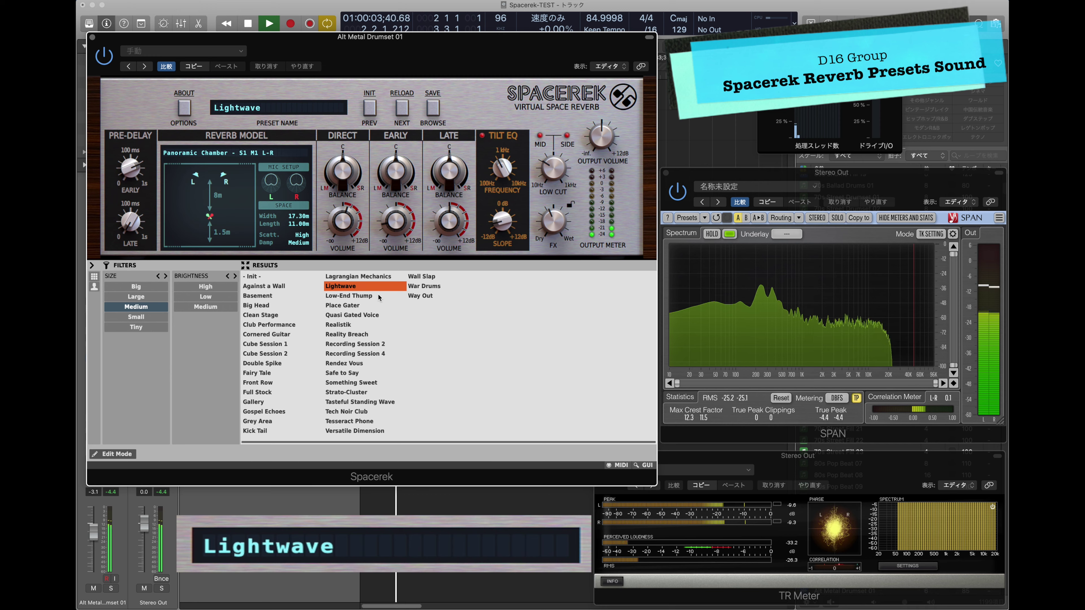
{"action": "left_click", "coordinate": [378, 295]}
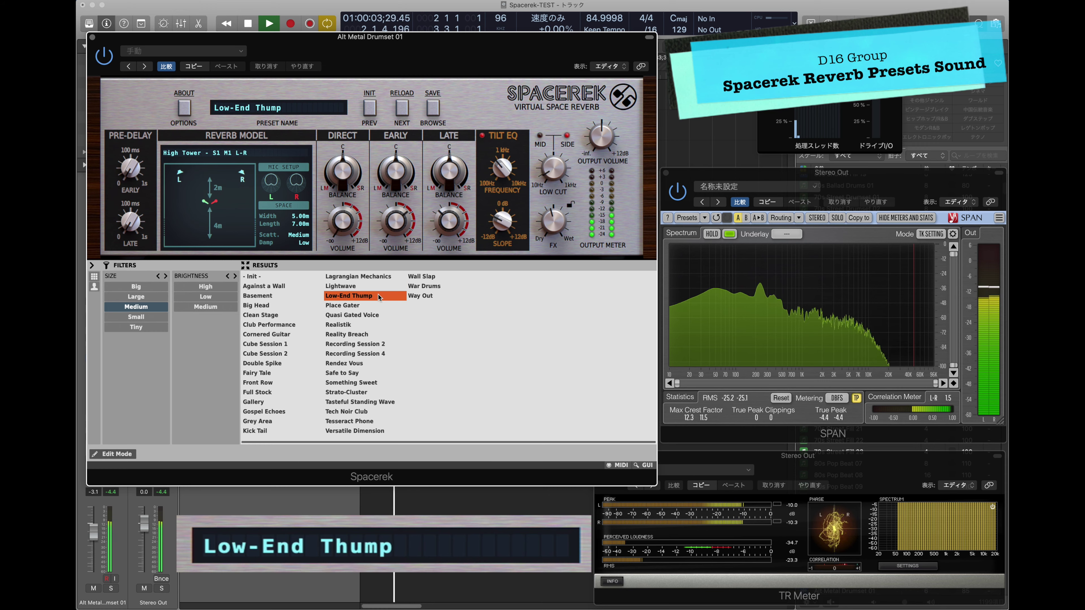
{"action": "left_click", "coordinate": [366, 306]}
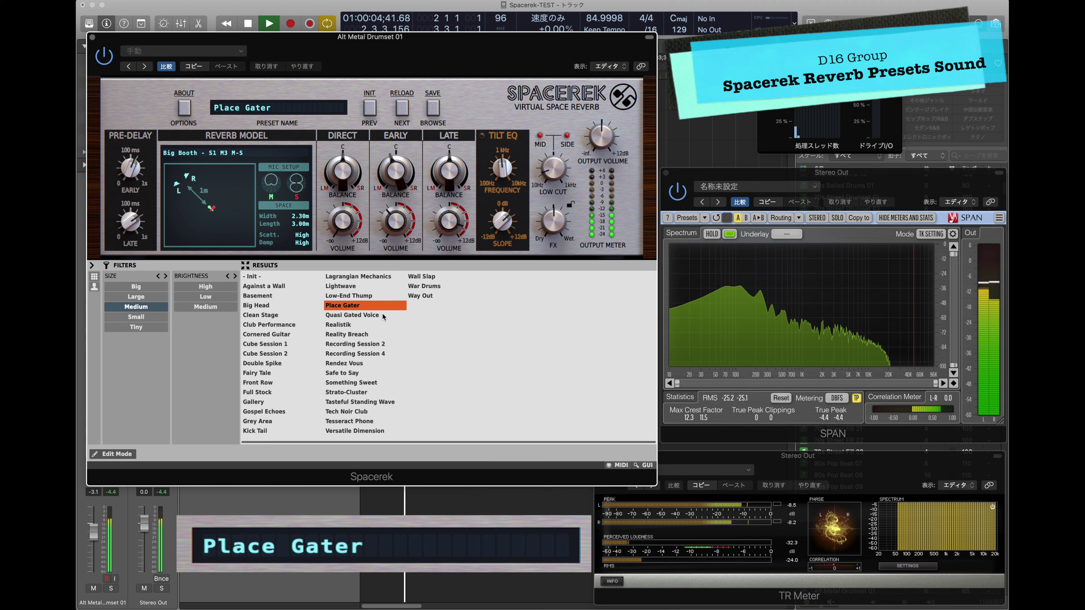
- Audition the Medium presets Quasi Gated Voice, Realistik, Reality Breach, Recording Session 2, Recording Session 4 and Rendez Vous
{"action": "left_click", "coordinate": [383, 316]}
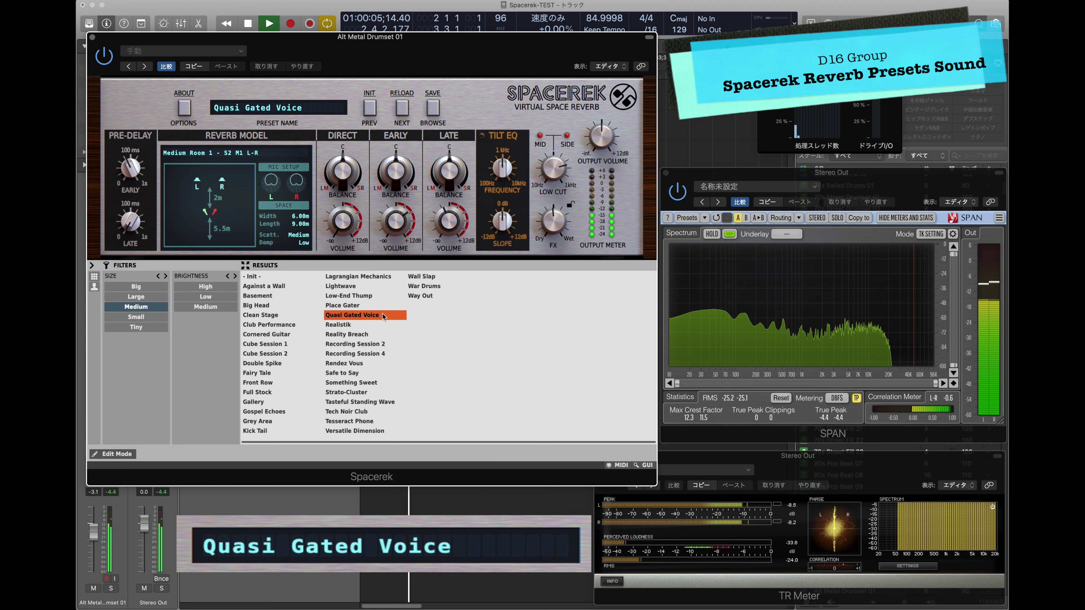
{"action": "left_click", "coordinate": [355, 326]}
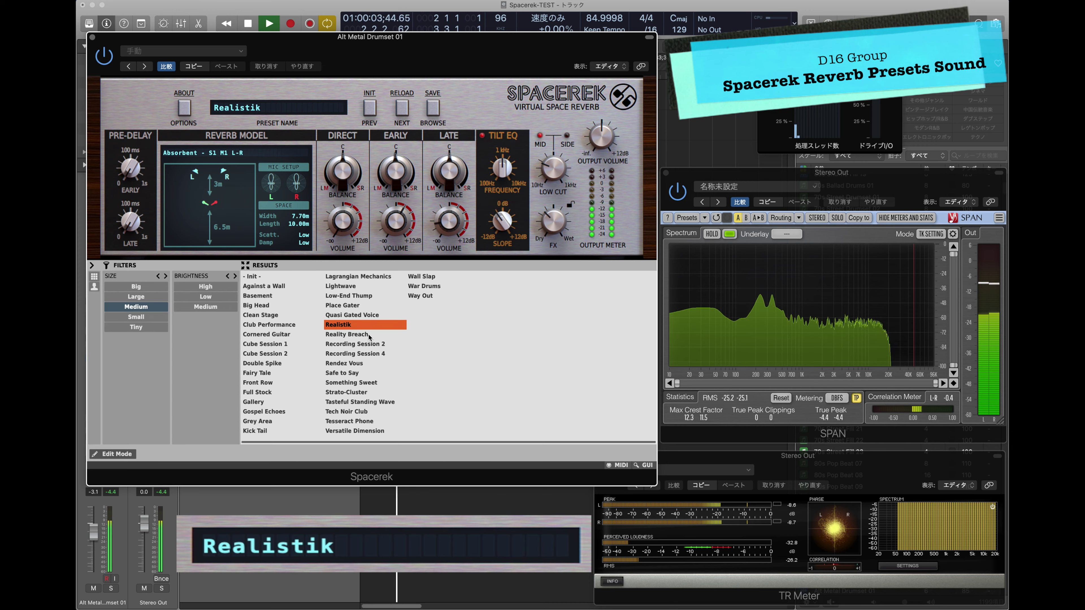
{"action": "left_click", "coordinate": [370, 335]}
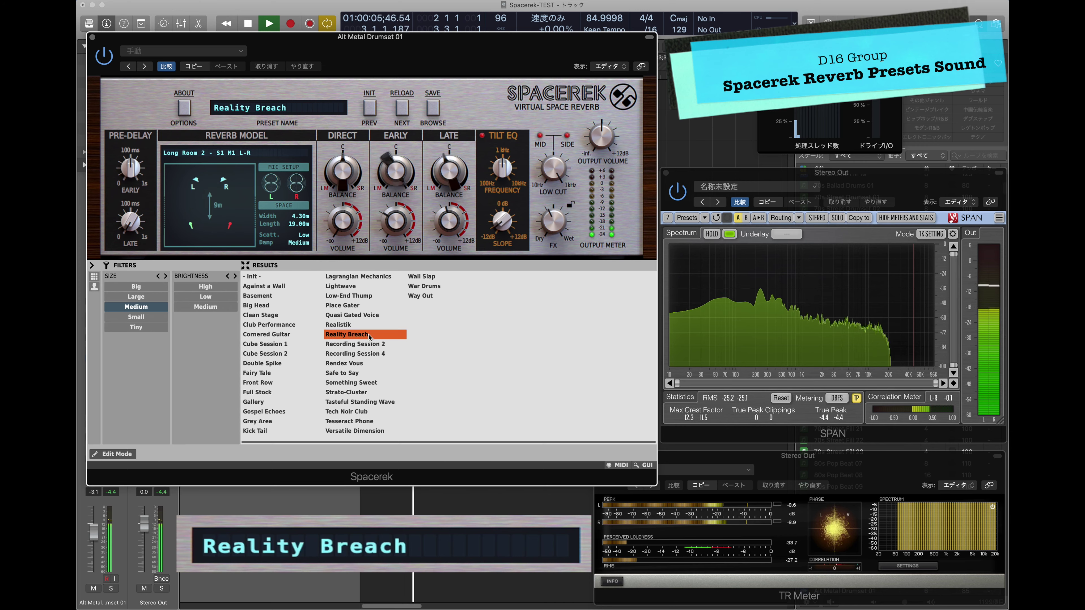
{"action": "left_click", "coordinate": [388, 344]}
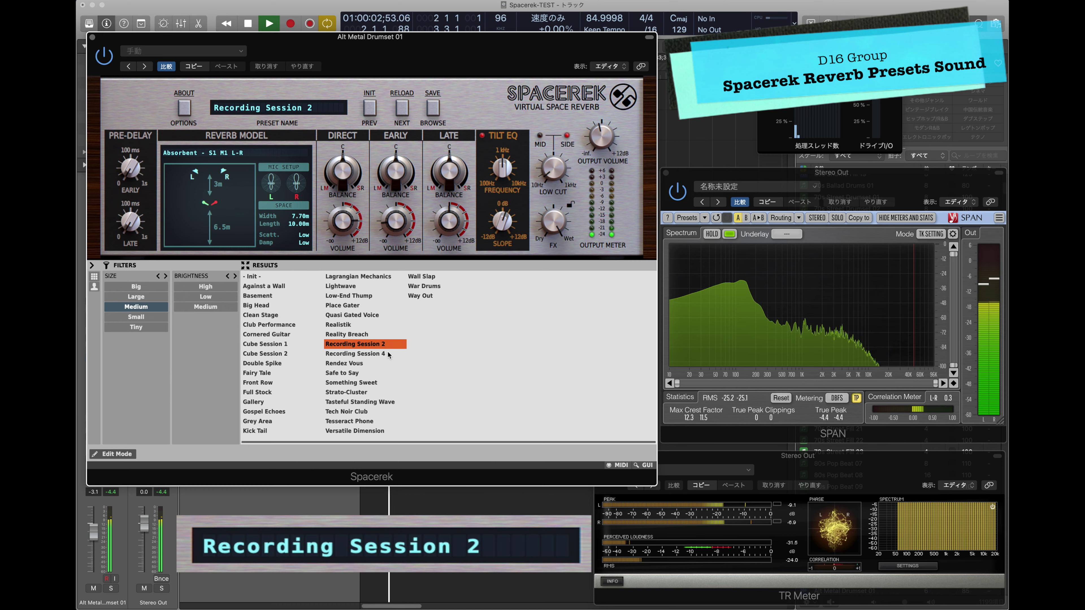
{"action": "left_click", "coordinate": [388, 353]}
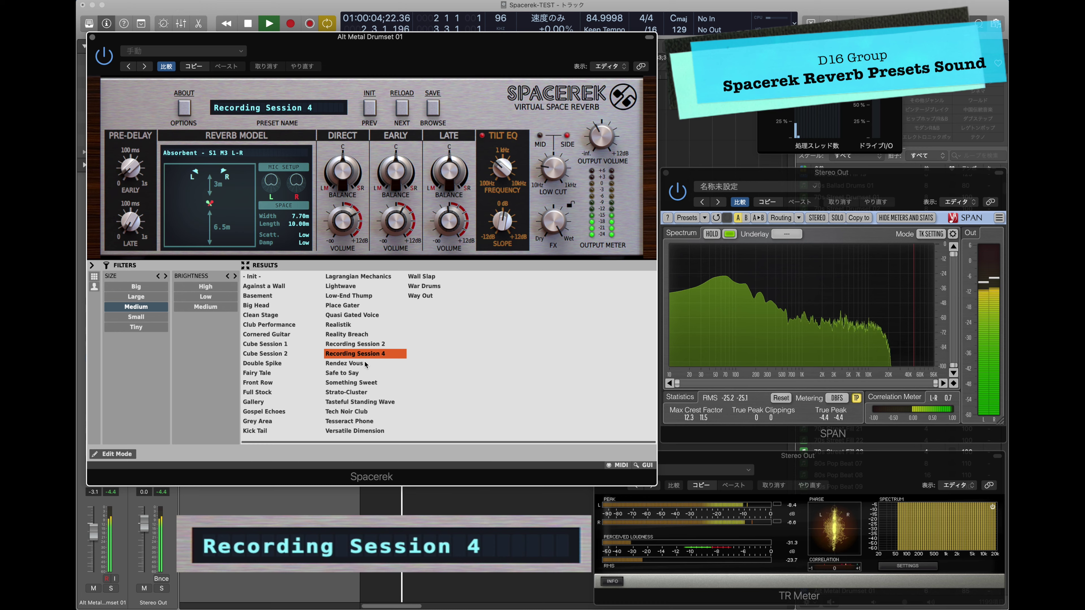
{"action": "left_click", "coordinate": [366, 364]}
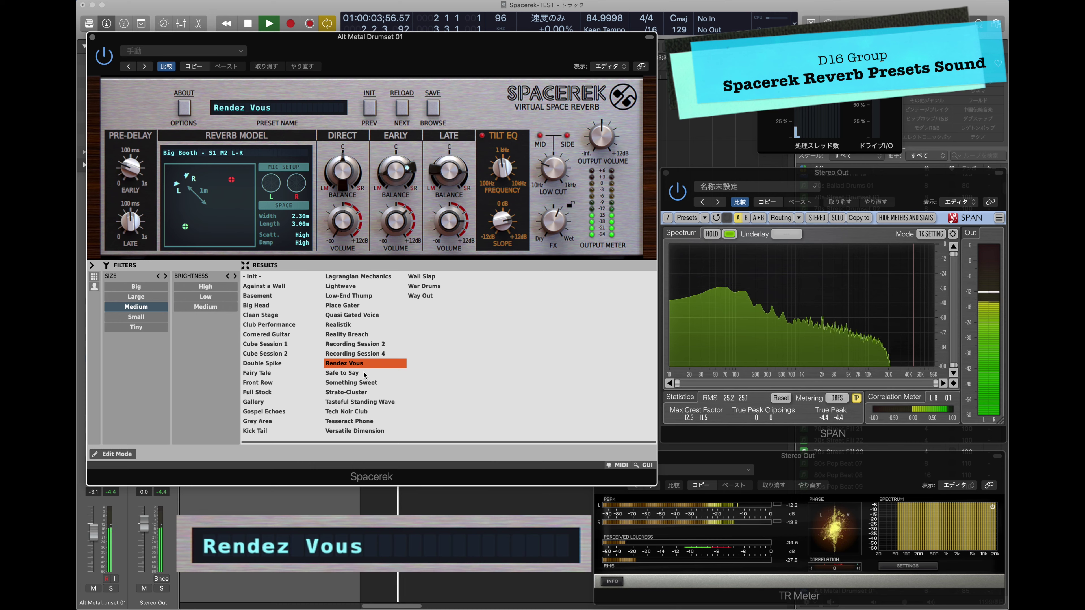
- Audition the Medium presets Safe to Say, Something Sweet, Strato-Cluster, Tasteful Standing Wave, Tech Noir Club and Tesseract Phone
{"action": "left_click", "coordinate": [364, 374]}
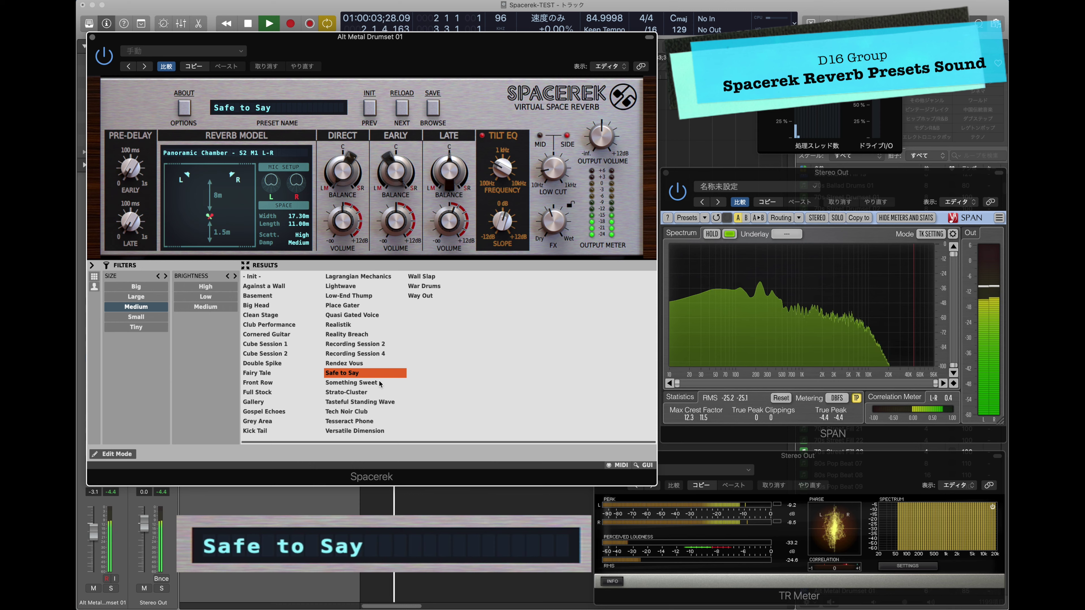
{"action": "left_click", "coordinate": [380, 384]}
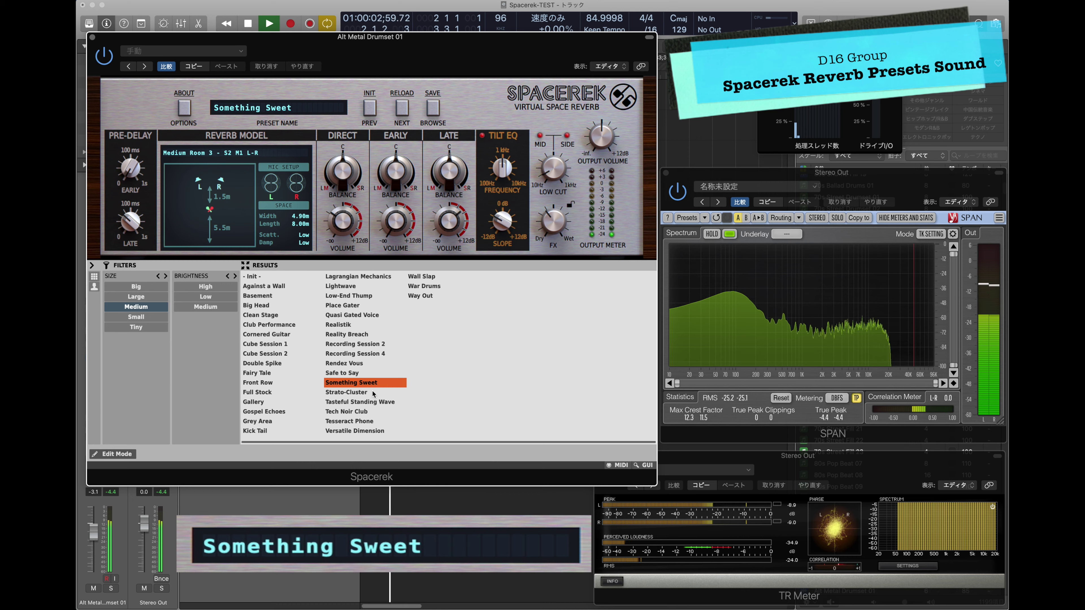
{"action": "left_click", "coordinate": [372, 393]}
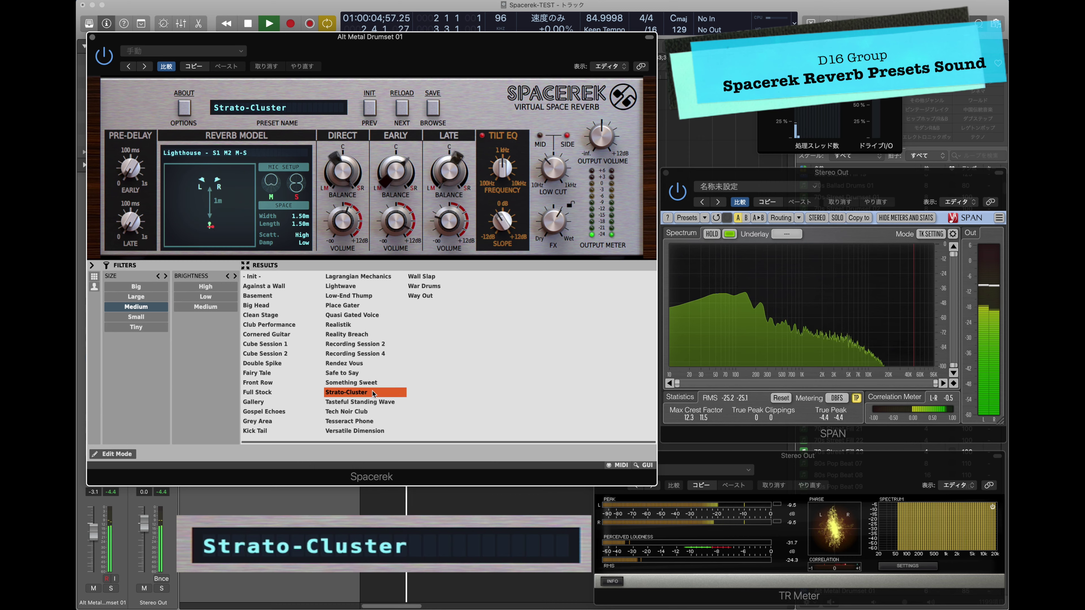
{"action": "left_click", "coordinate": [398, 403]}
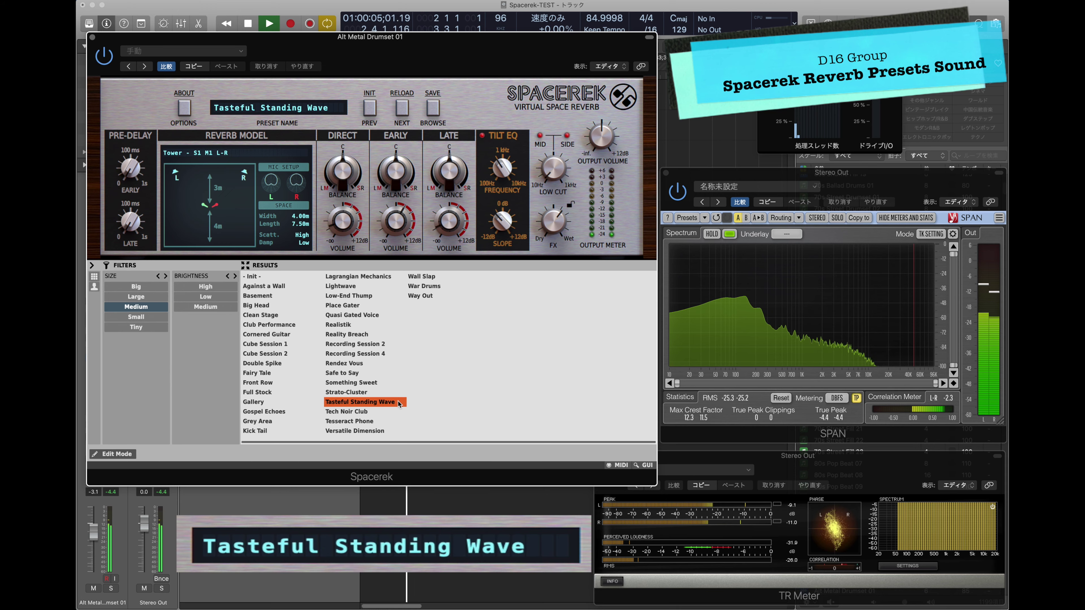
{"action": "left_click", "coordinate": [369, 411]}
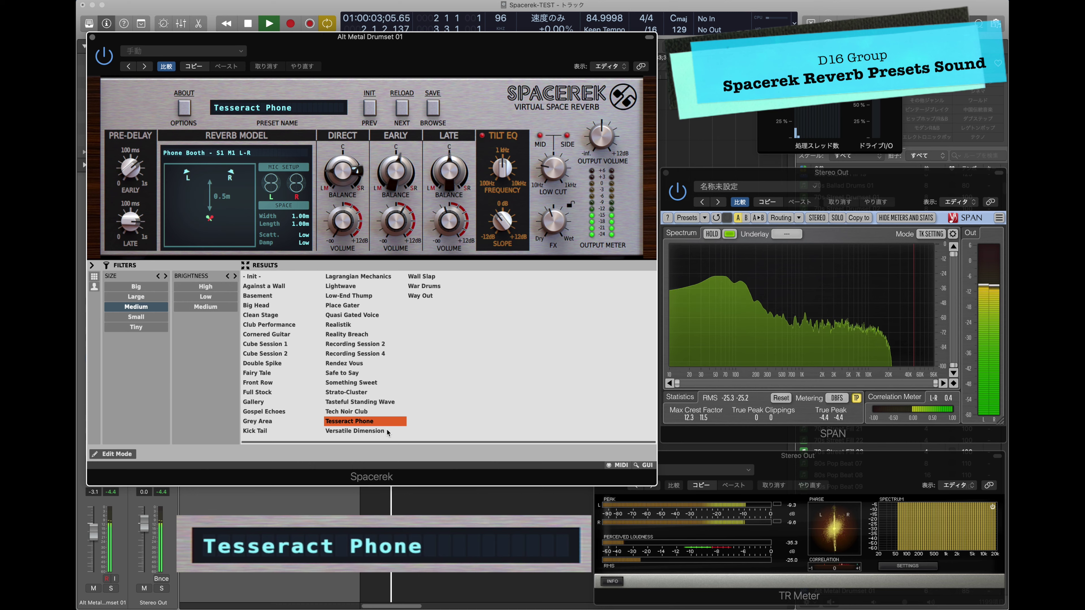
- Audition the Medium presets Versatile Dimension, Wall Slap and War Drums on the looping drum track
{"action": "left_click", "coordinate": [387, 429]}
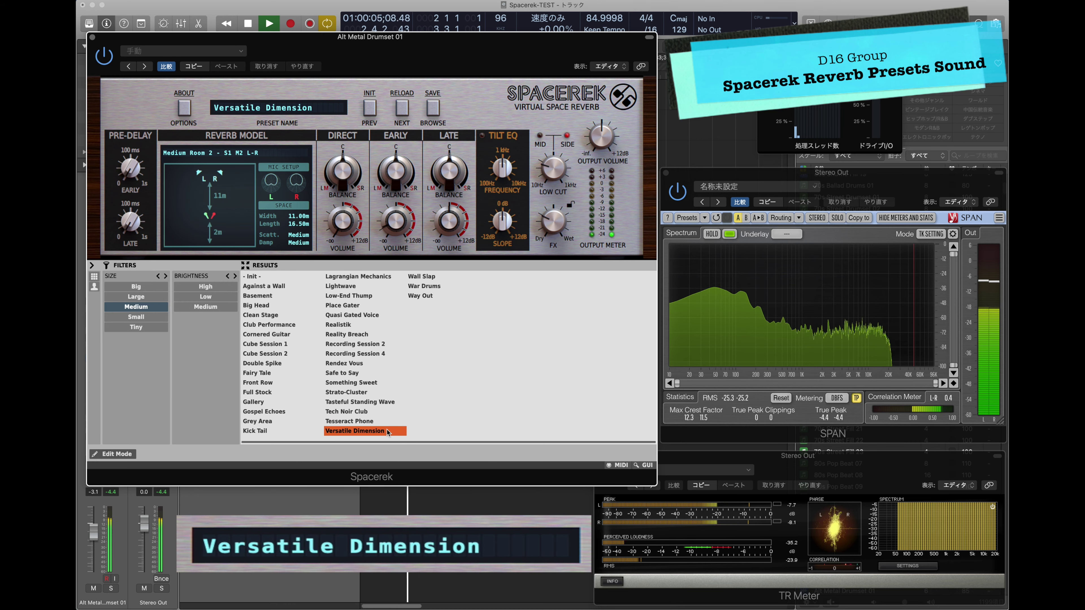
{"action": "left_click", "coordinate": [438, 277]}
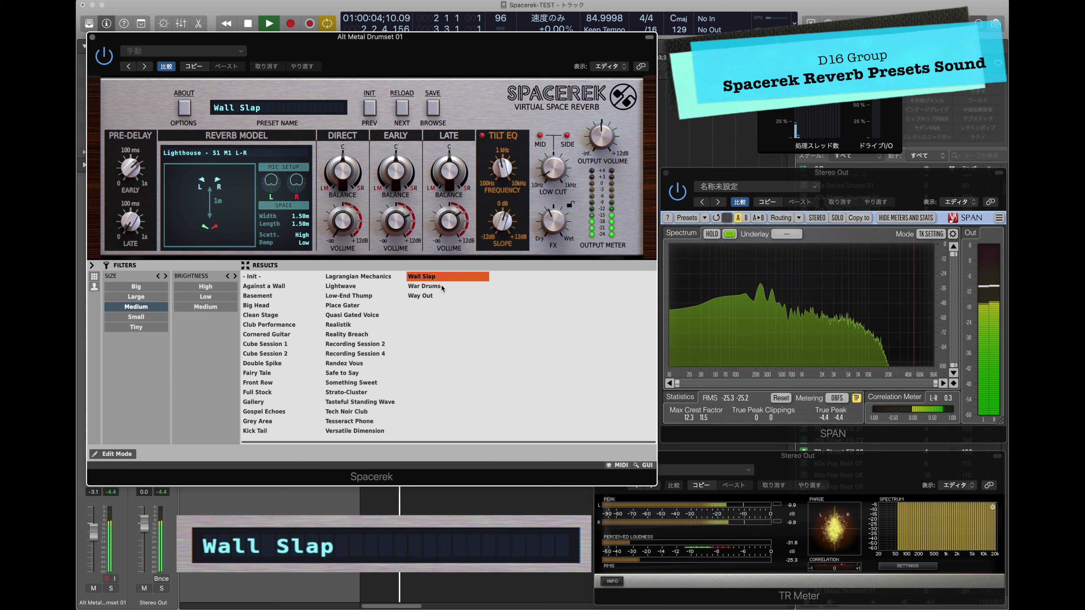
{"action": "left_click", "coordinate": [440, 286]}
- Switch the preset size filter from Medium to Small only, and audition the presets Back Seat, Bathroom Session and Behind My Back
{"action": "left_click", "coordinate": [136, 317]}
{"action": "left_click", "coordinate": [257, 276]}
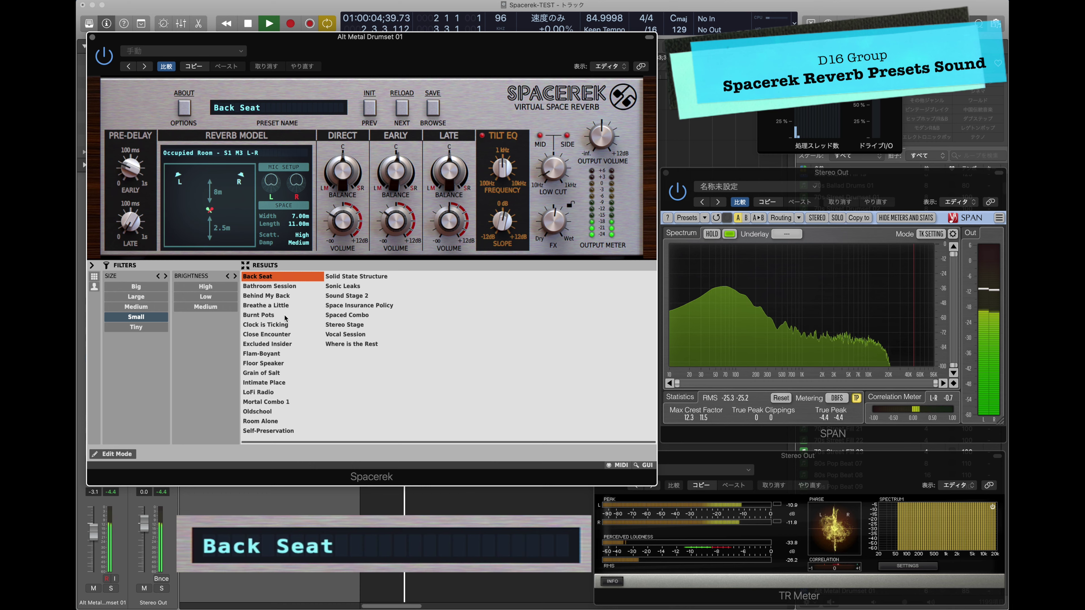
{"action": "left_click", "coordinate": [283, 287]}
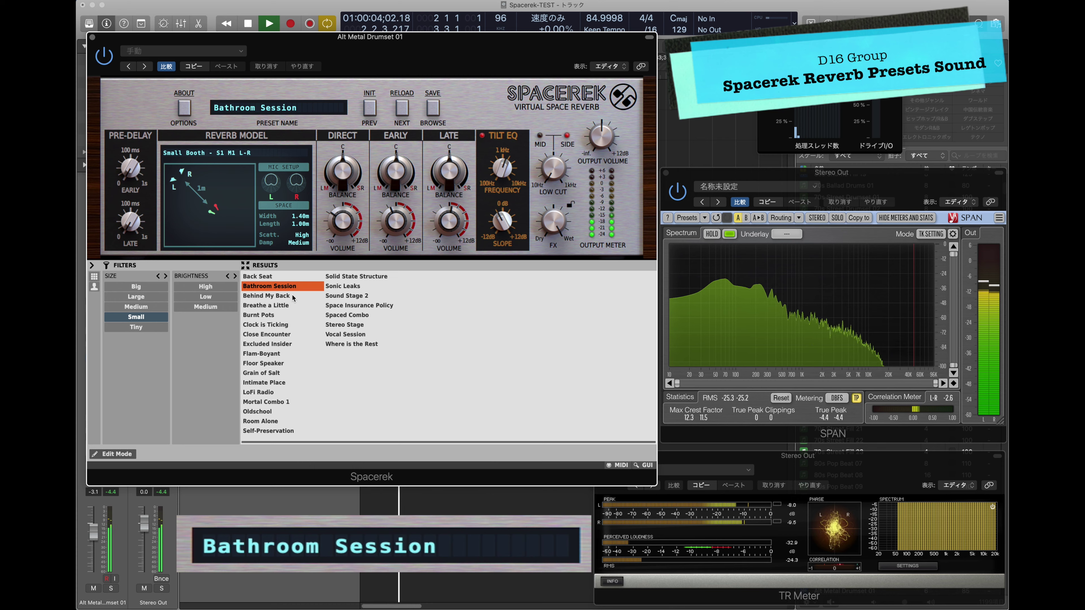
{"action": "left_click", "coordinate": [293, 296]}
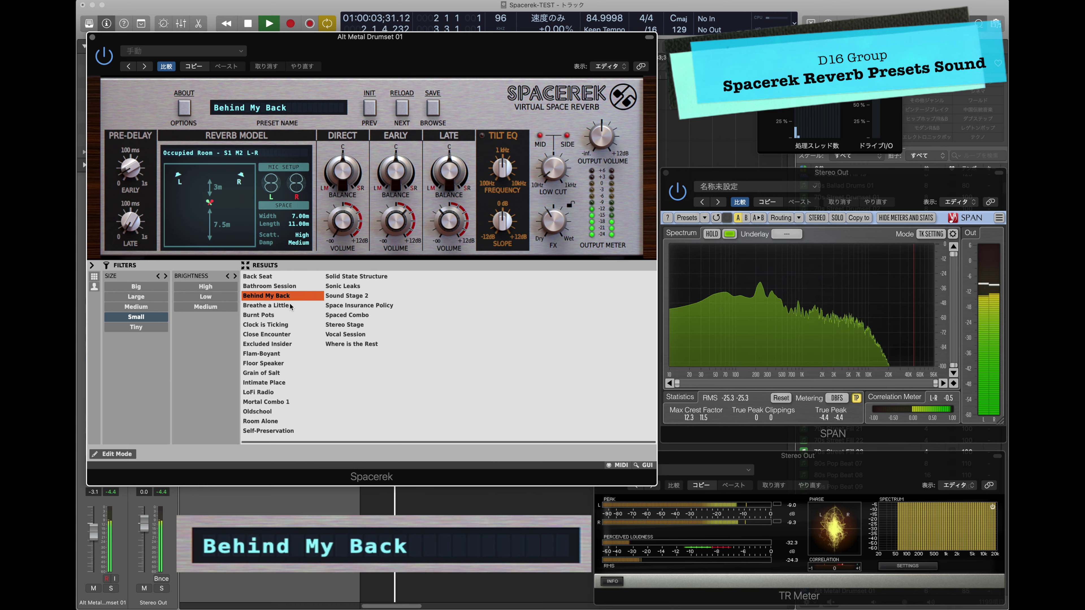
- Audition the Small presets Breathe a Little, Burnt Pots and Clock is Ticking in list order
{"action": "left_click", "coordinate": [289, 305]}
{"action": "left_click", "coordinate": [291, 315]}
{"action": "left_click", "coordinate": [292, 325]}
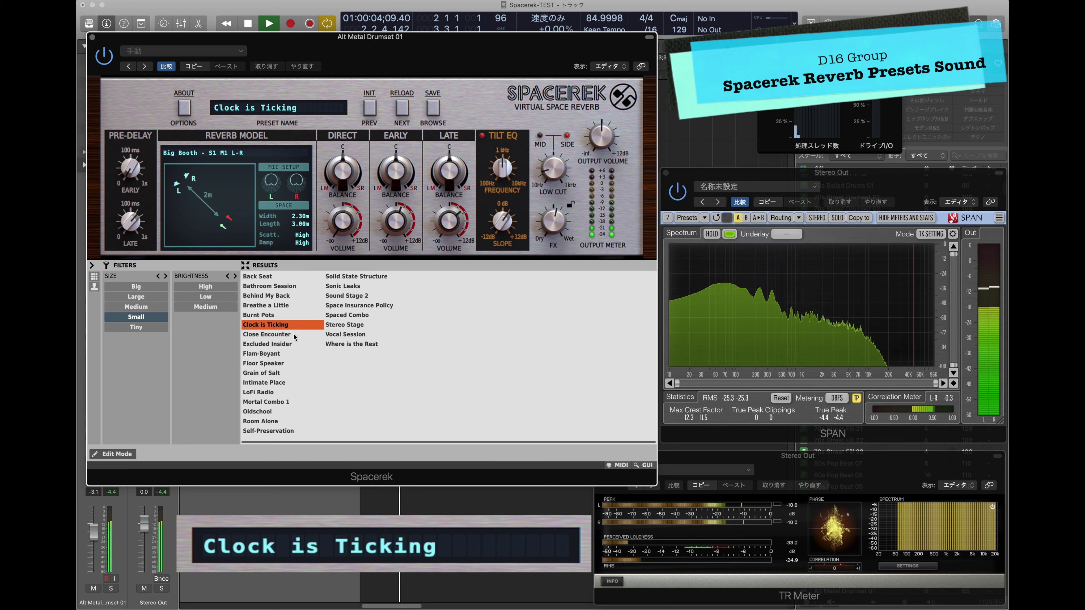
- Audition the Small presets Close Encounter, Excluded Insider, Flam-Boyant, Floor Speaker and Grain of Salt on the looping drum track
{"action": "left_click", "coordinate": [294, 334]}
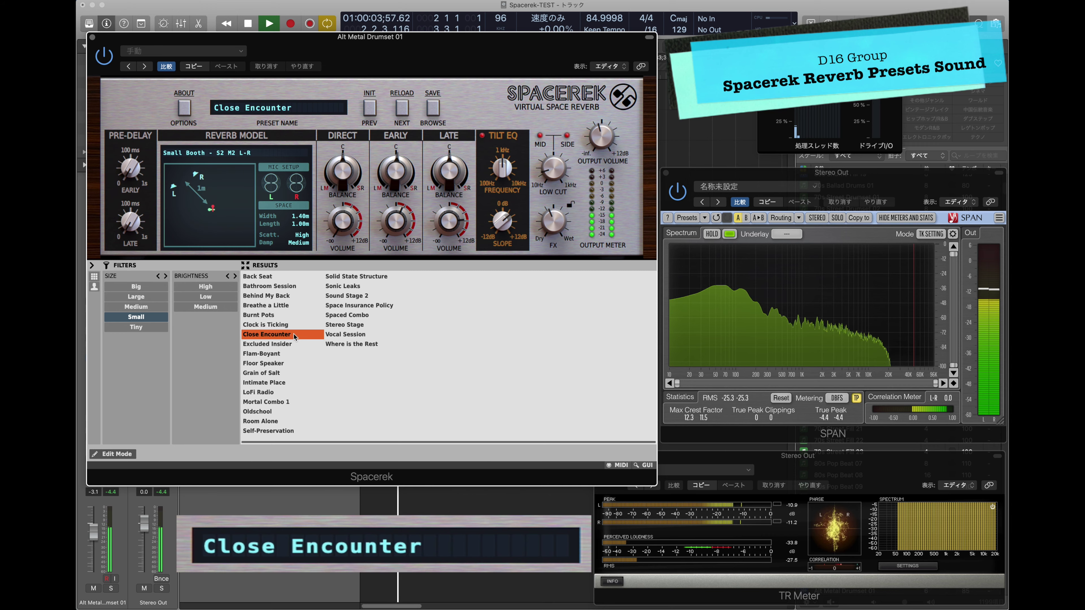
{"action": "left_click", "coordinate": [283, 344]}
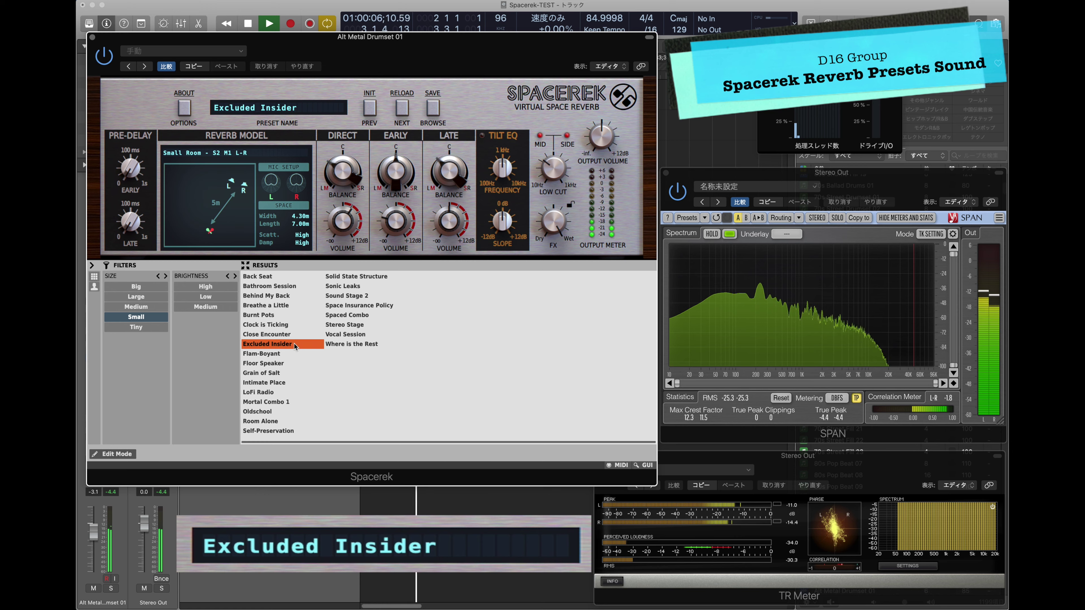
{"action": "left_click", "coordinate": [282, 354]}
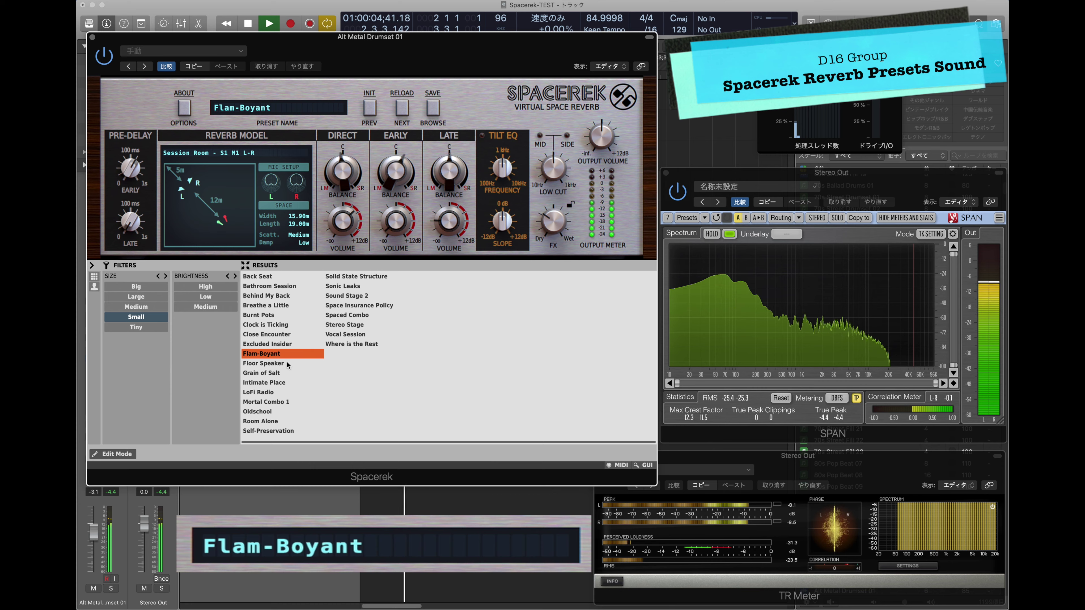
{"action": "left_click", "coordinate": [287, 365]}
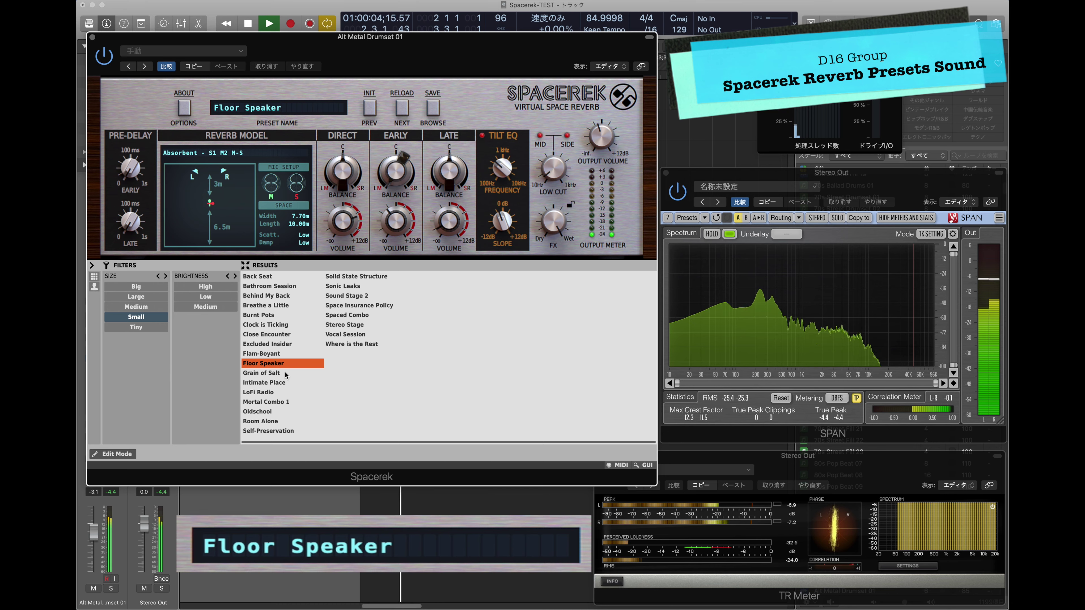
{"action": "left_click", "coordinate": [286, 374]}
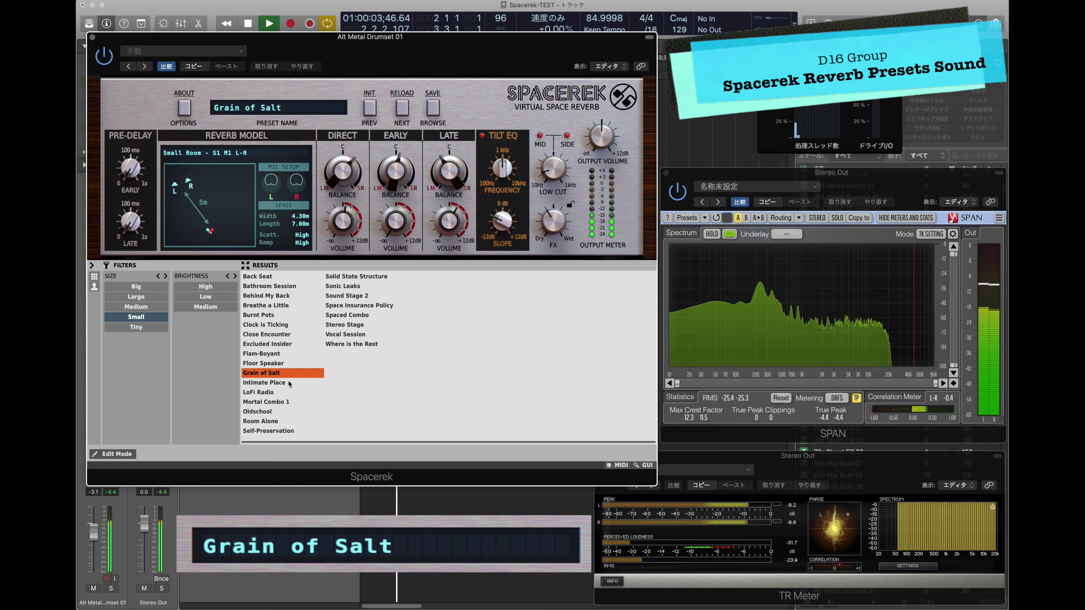
- Audition the Small presets Intimate Place, LoFi Radio, Mortal Combo 1, Oldschool, Room Alone and Self-Preservation in list order
{"action": "left_click", "coordinate": [289, 383]}
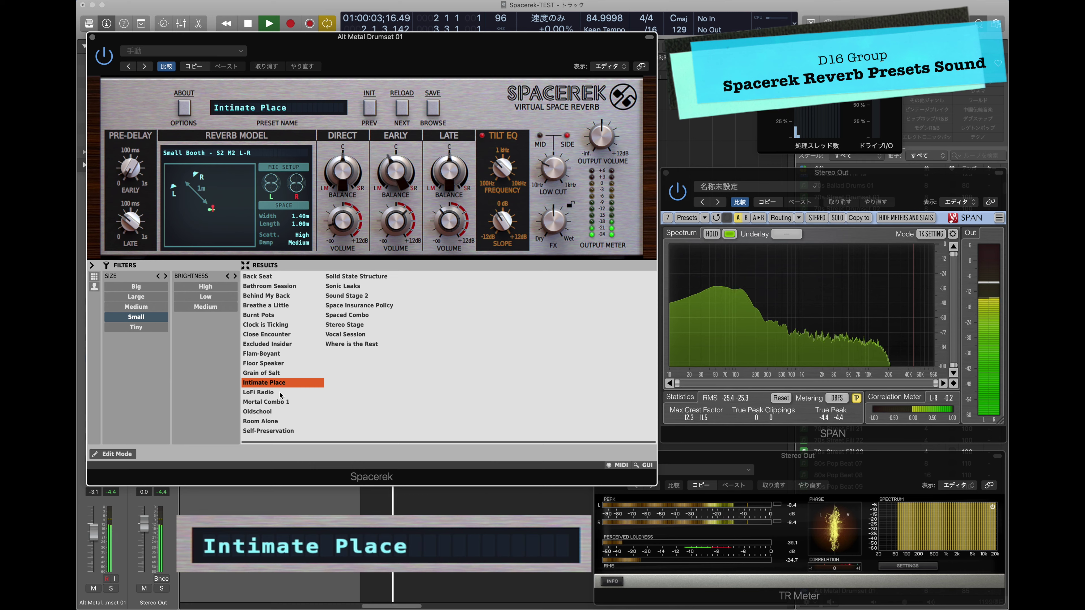
{"action": "left_click", "coordinate": [281, 393]}
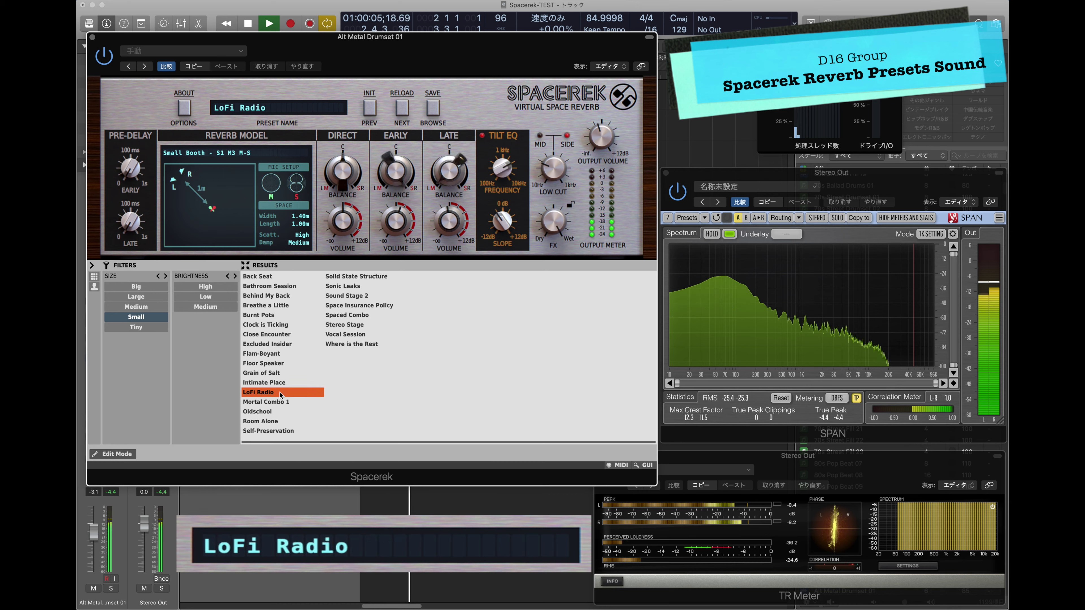
{"action": "left_click", "coordinate": [293, 402]}
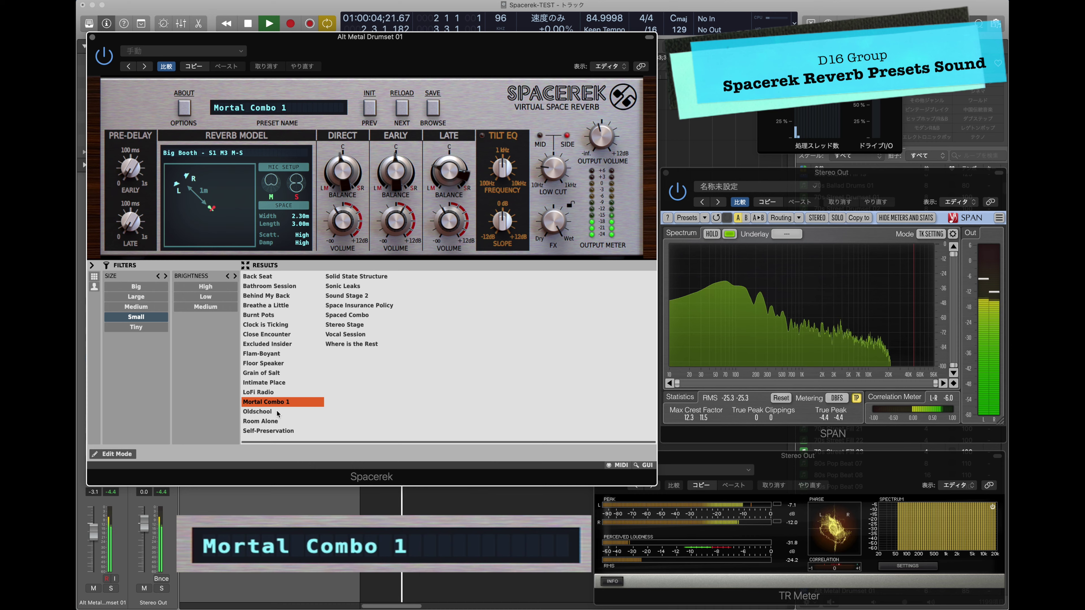
{"action": "left_click", "coordinate": [277, 412]}
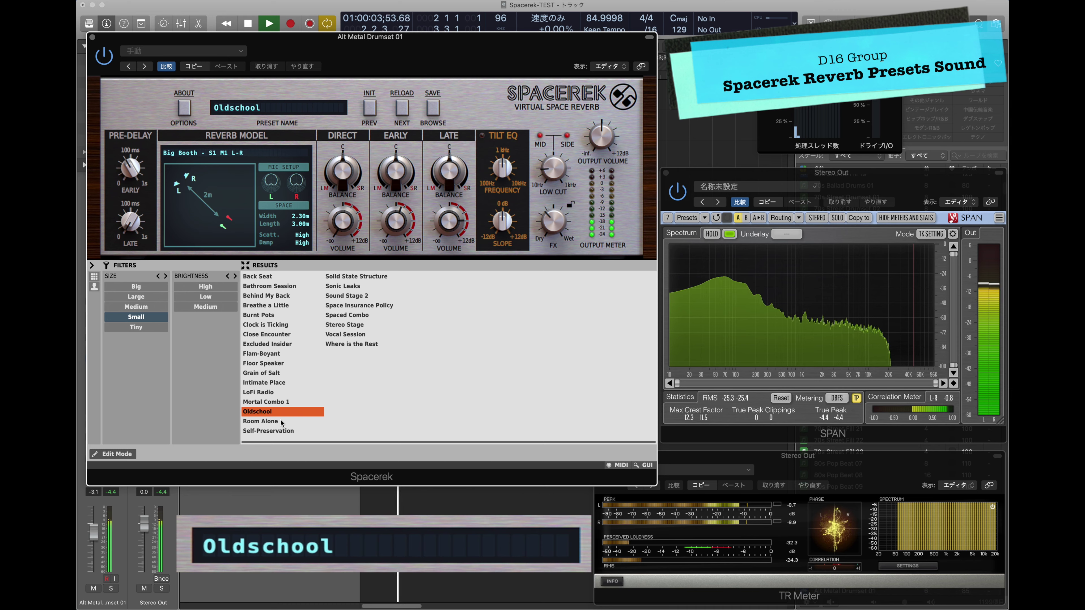
{"action": "left_click", "coordinate": [281, 422]}
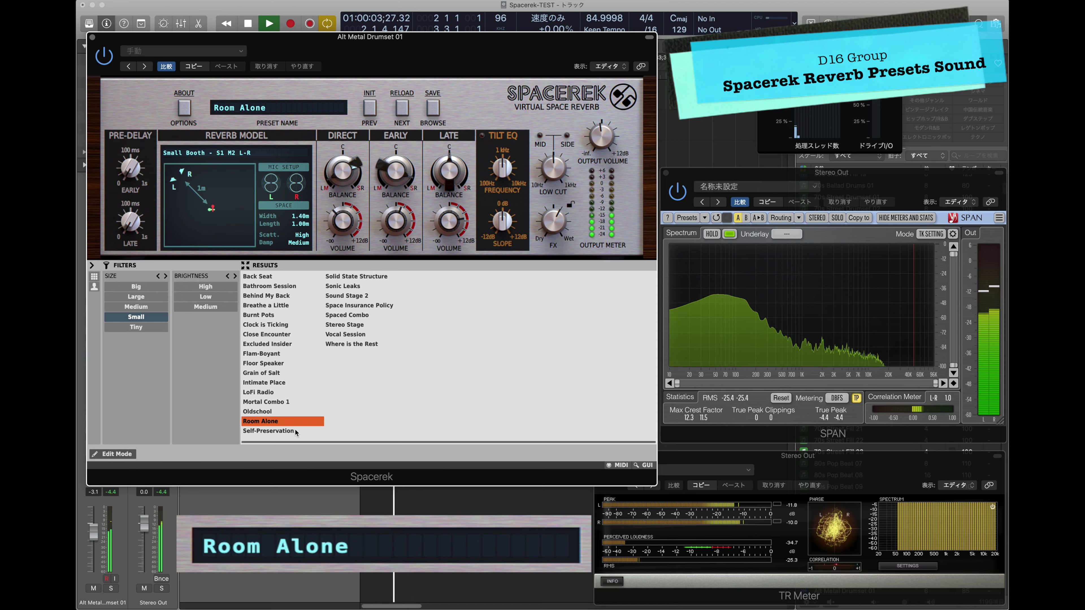
{"action": "left_click", "coordinate": [296, 431]}
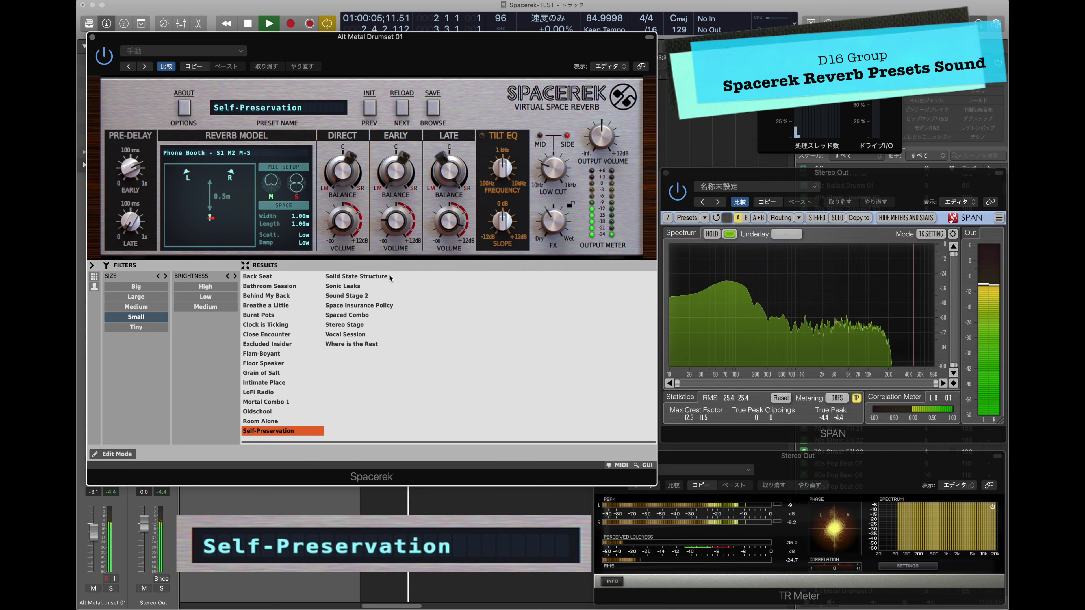
- Audition the Small presets Solid State Structure, Sonic Leaks, Sound Stage 2, Space Insurance Policy and Spaced Combo
{"action": "left_click", "coordinate": [389, 275]}
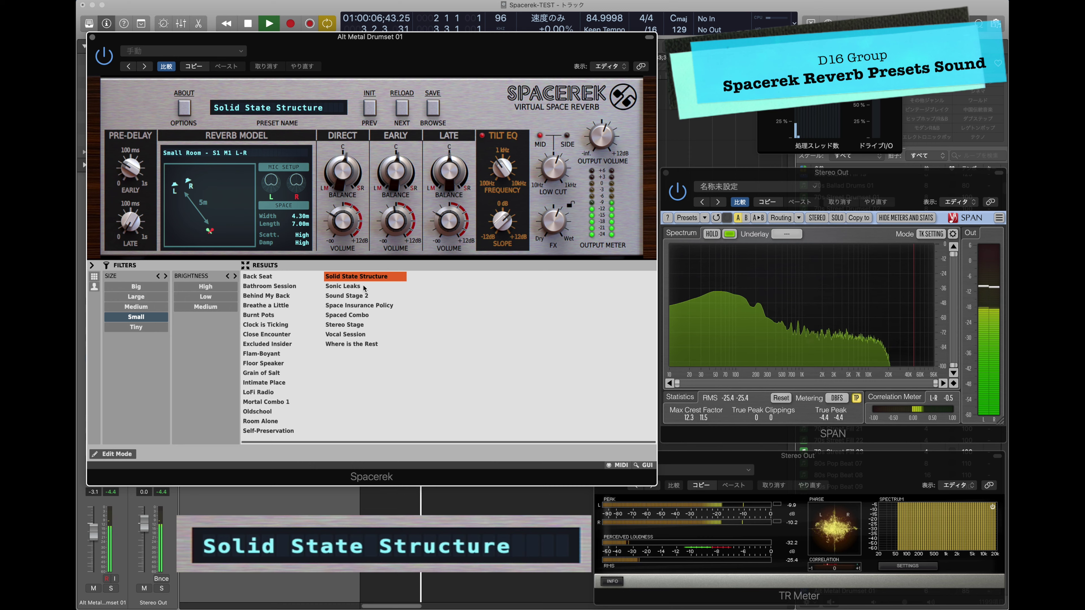
{"action": "left_click", "coordinate": [364, 286]}
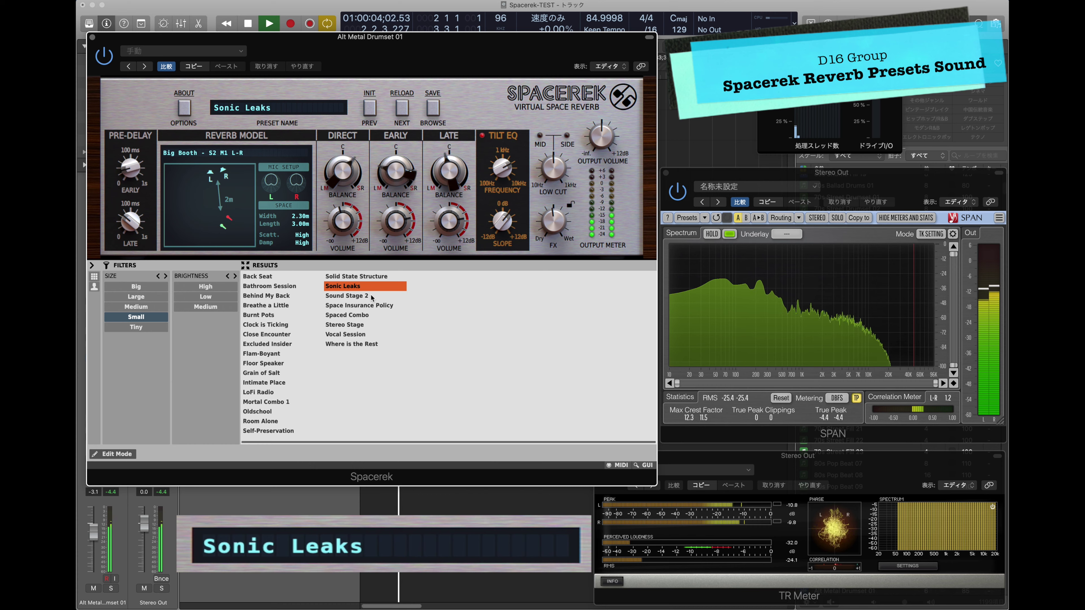
{"action": "left_click", "coordinate": [371, 297]}
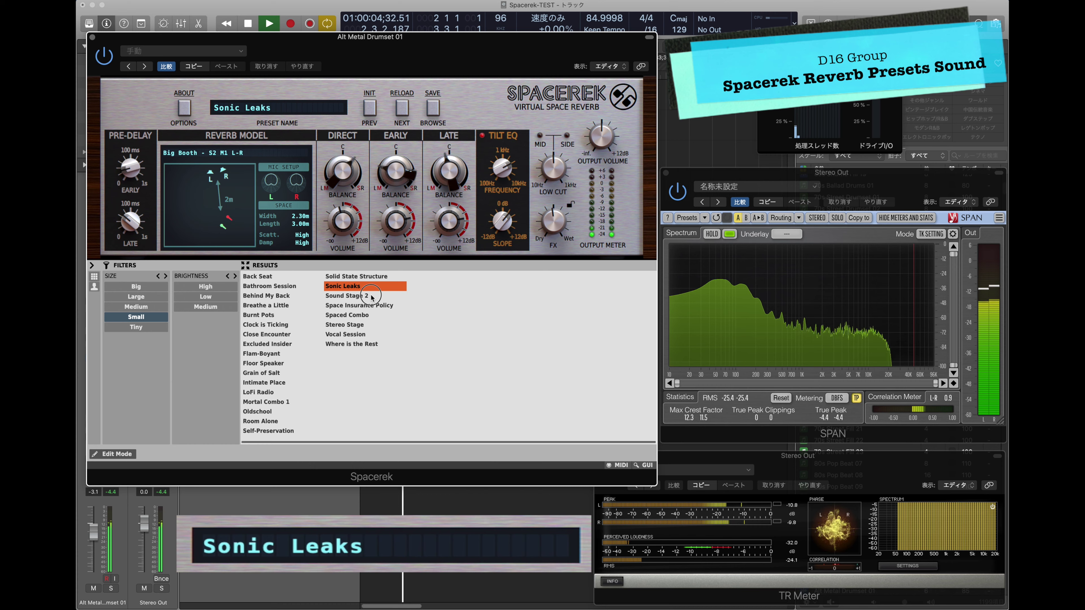
{"action": "left_click", "coordinate": [395, 306]}
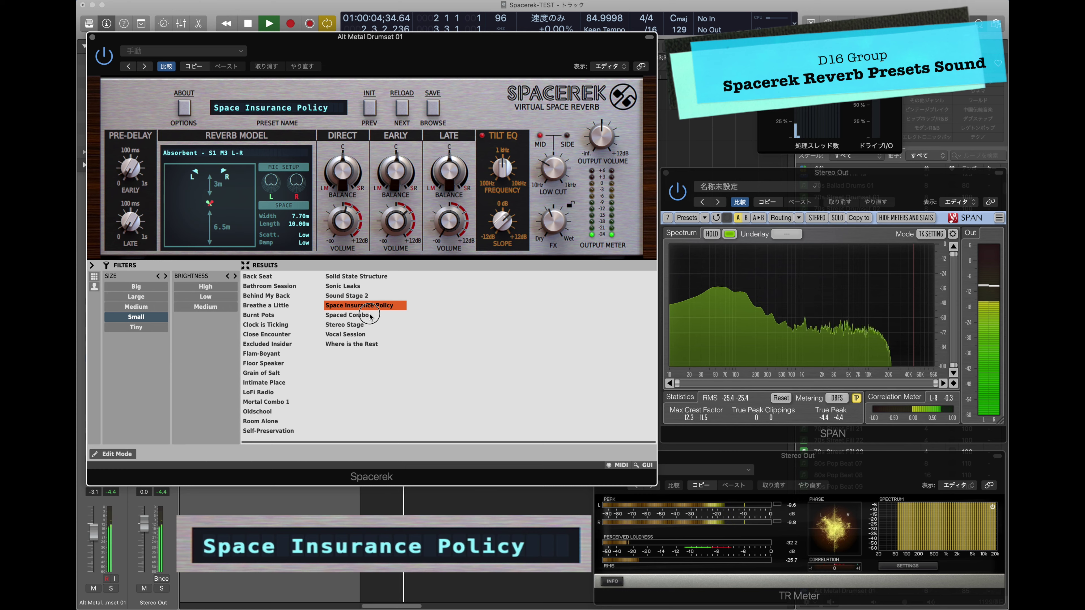
{"action": "left_click", "coordinate": [370, 316]}
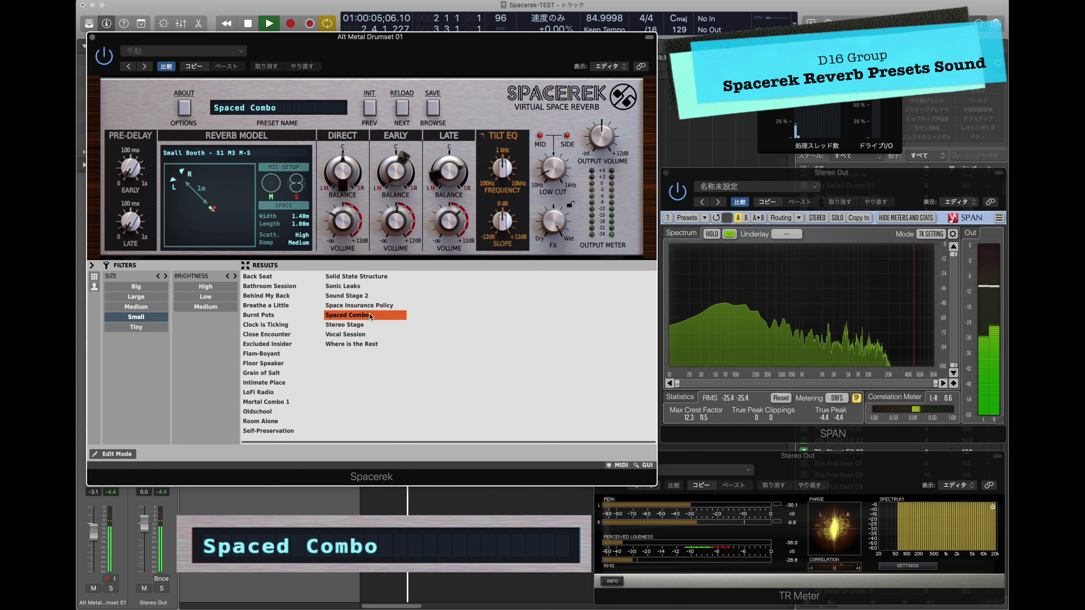